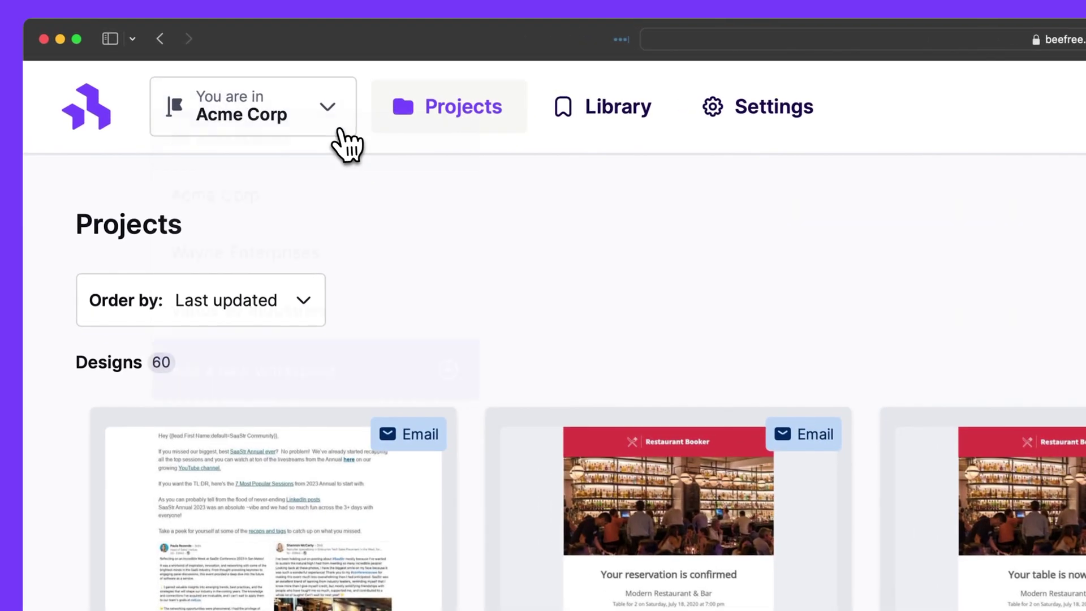
# Step: Glance at the workspace list and the projects page while staying in Acme Corp
pyautogui.click(178, 70)
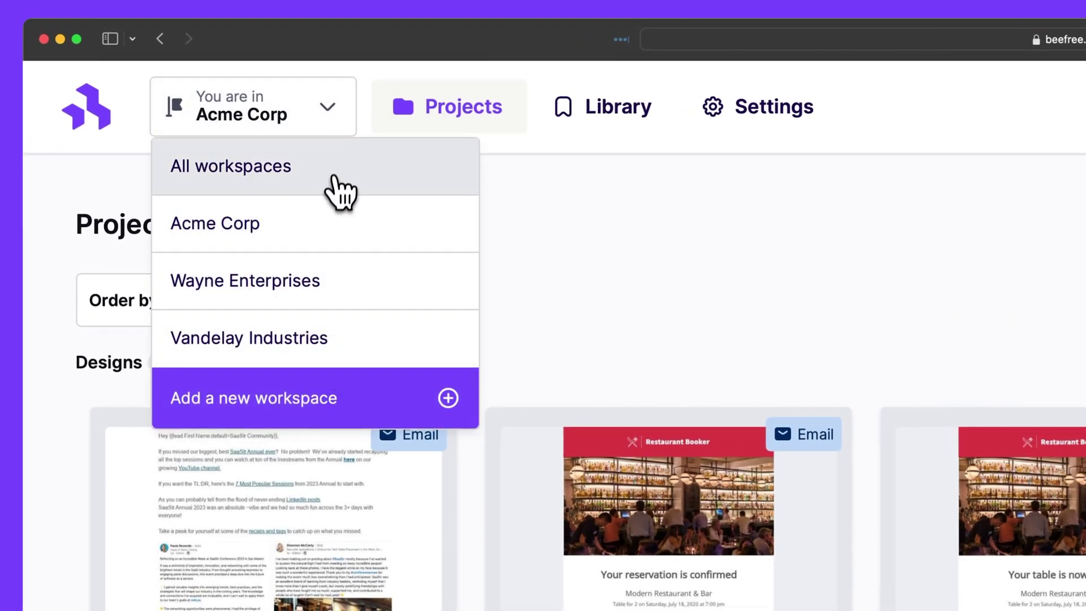
pyautogui.click(650, 254)
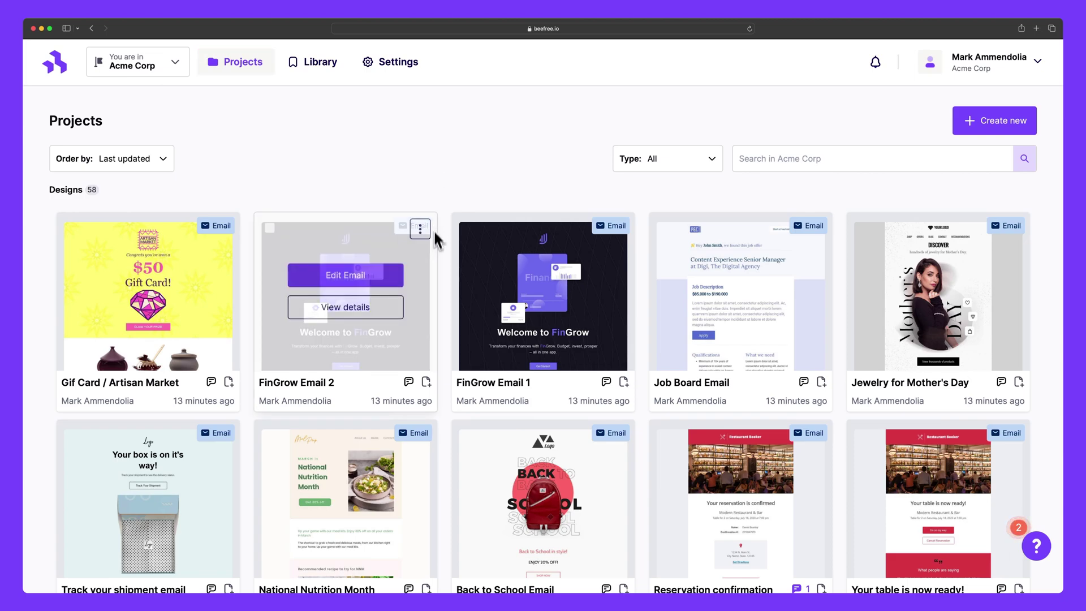
pyautogui.scroll(-5, 434, 243)
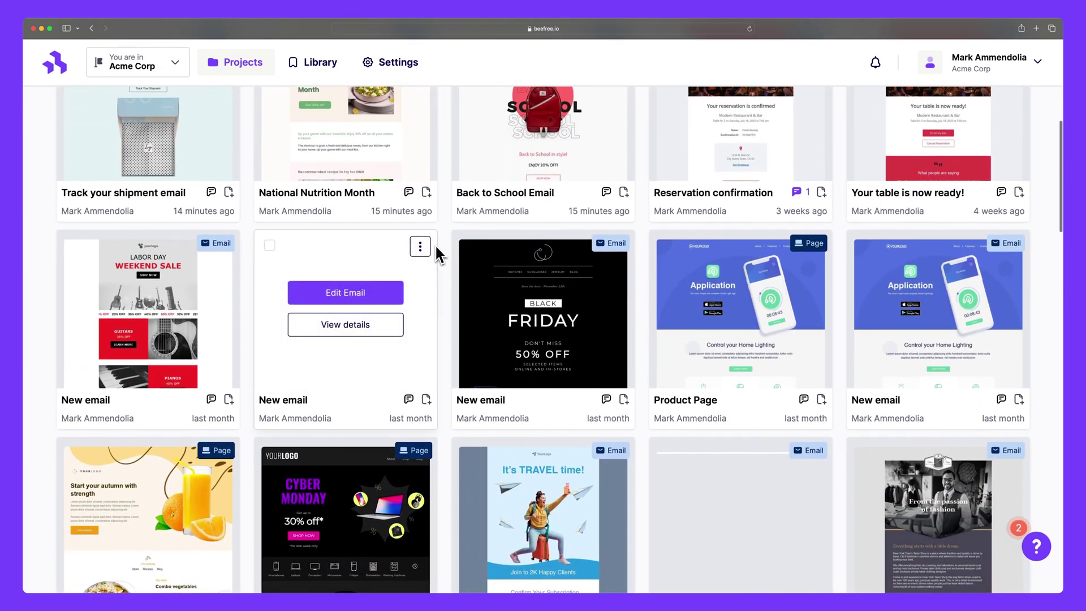
pyautogui.scroll(10, 436, 249)
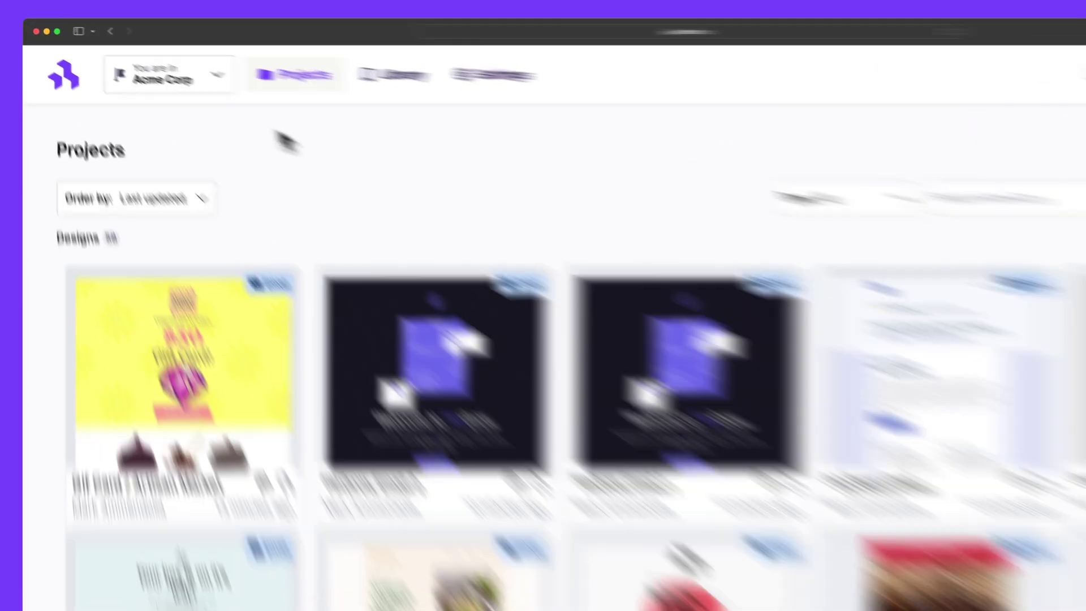
# Step: Add a new workspace named Test
pyautogui.click(161, 67)
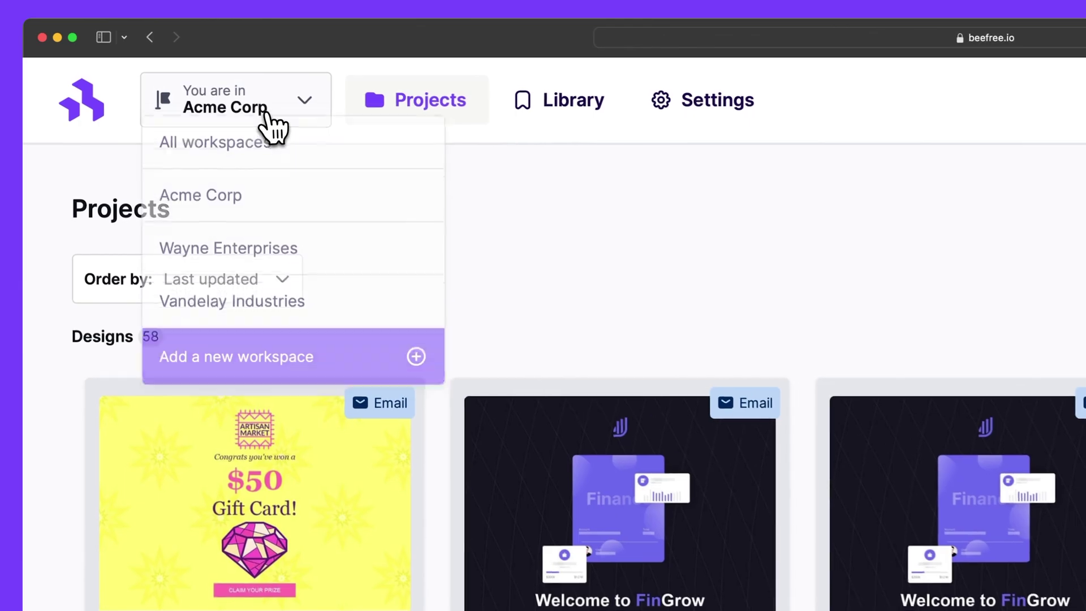
pyautogui.click(266, 364)
pyautogui.write('Test')
pyautogui.click(409, 376)
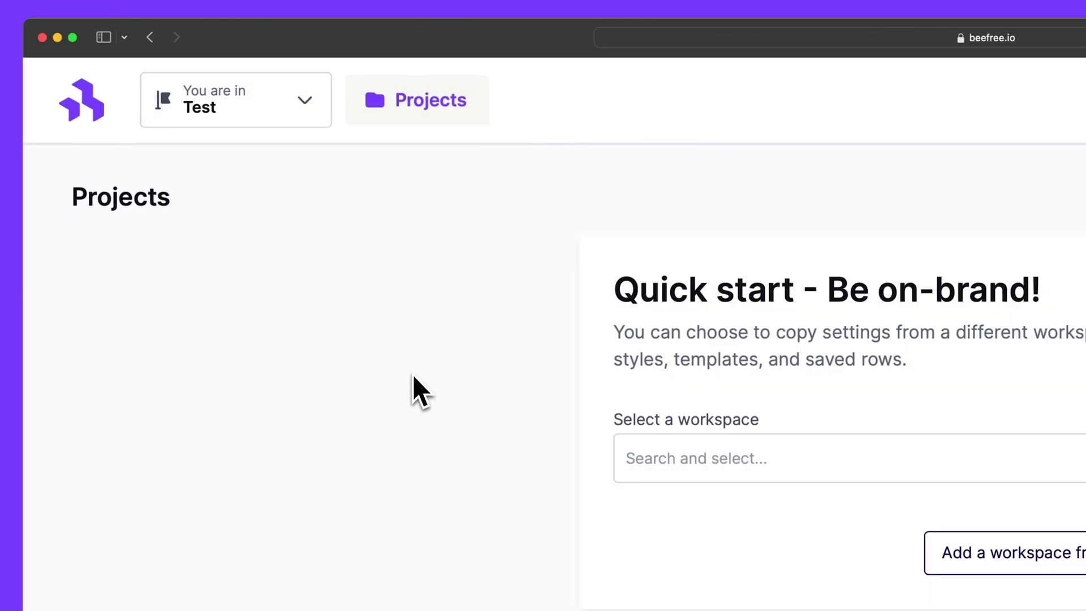
# Step: Check the copy-settings list without choosing one, then switch back to Acme Corp
pyautogui.click(362, 255)
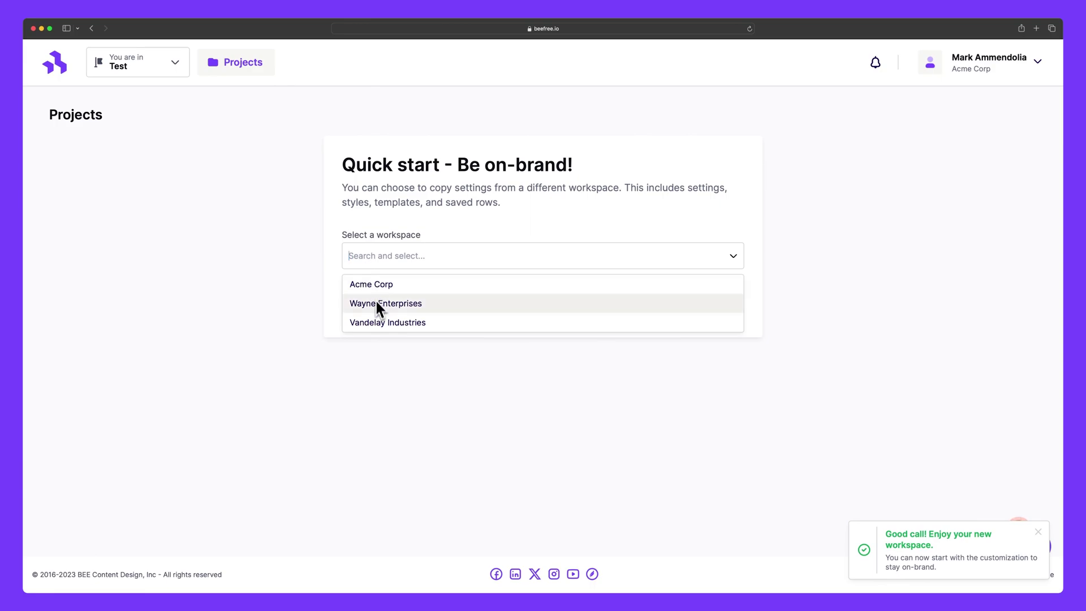
pyautogui.click(401, 264)
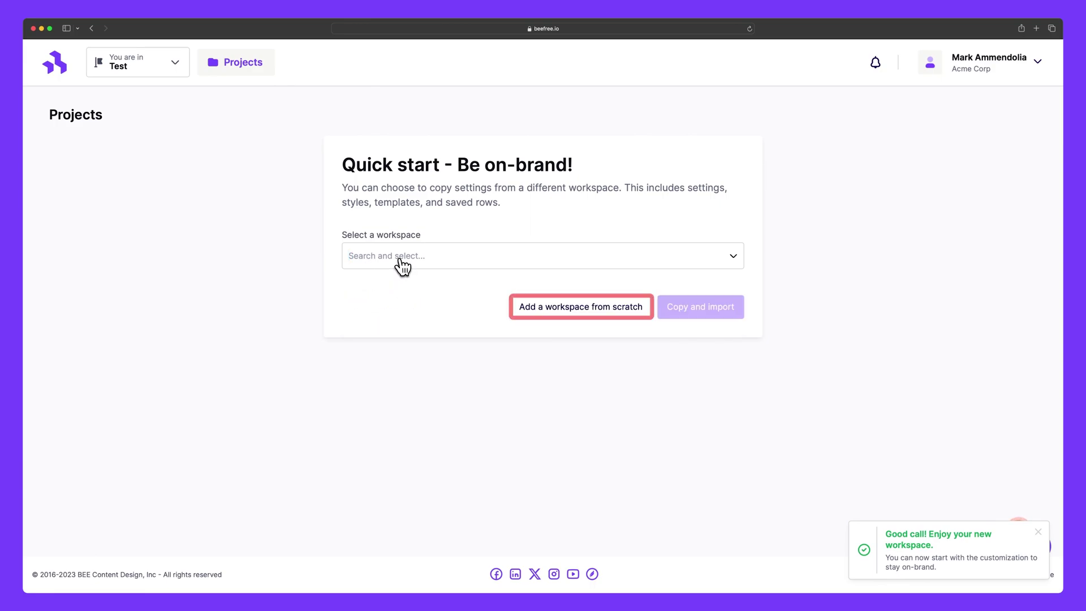
pyautogui.click(175, 67)
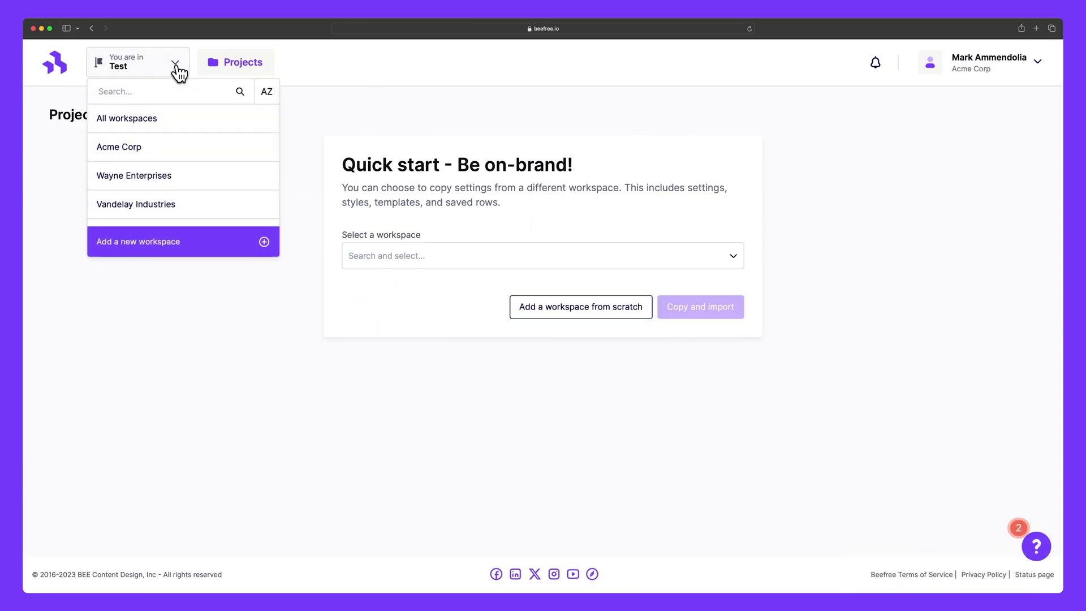
pyautogui.click(173, 148)
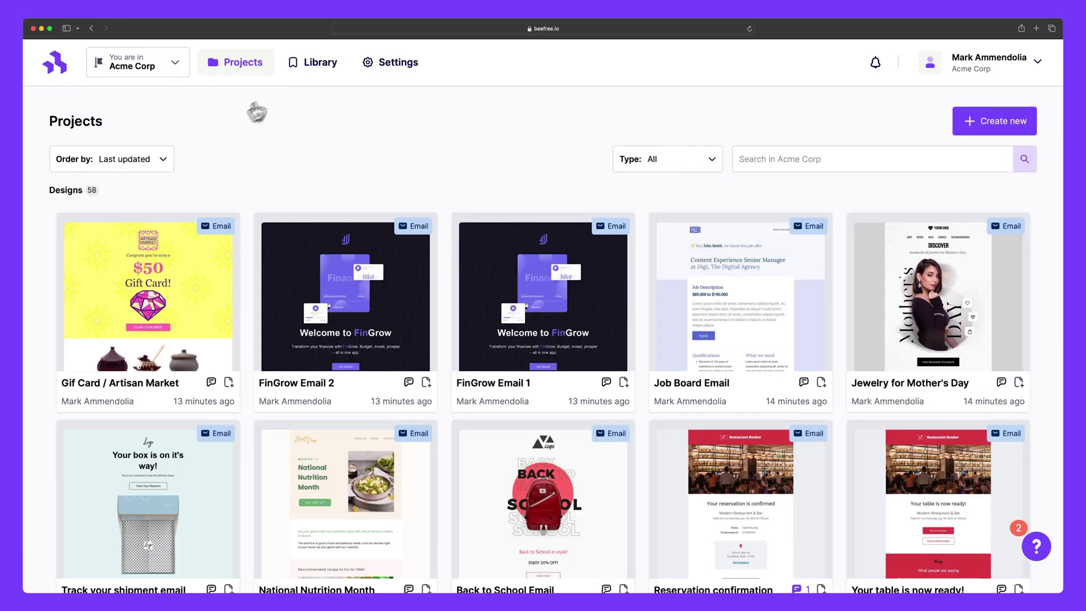
# Step: Browse the Acme Corp library's templates and saved rows, then scroll through General settings
pyautogui.click(312, 80)
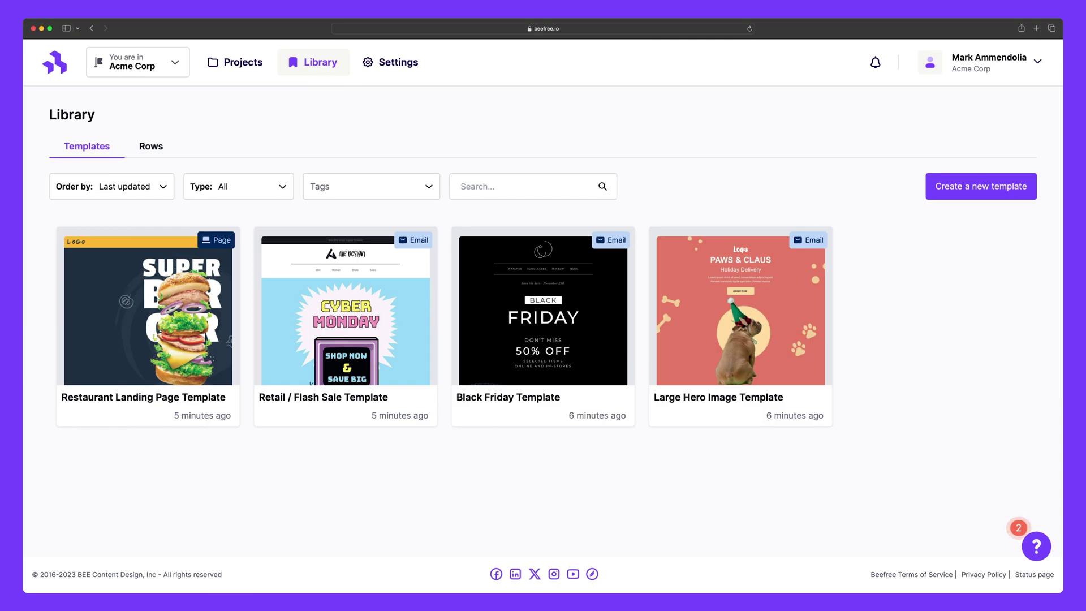
pyautogui.click(154, 159)
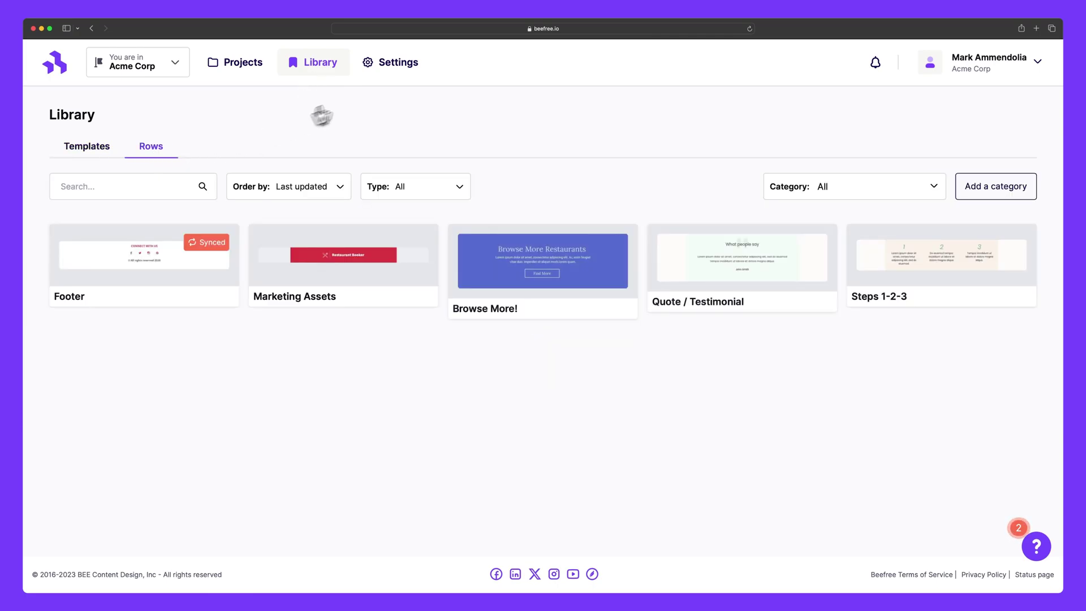
pyautogui.click(397, 71)
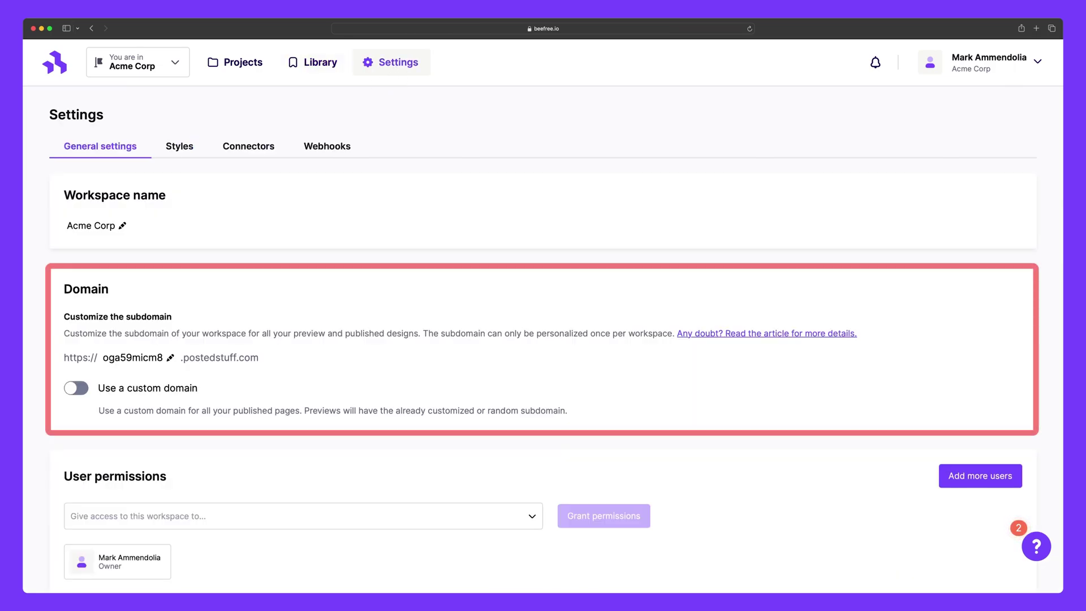
pyautogui.scroll(-5, 420, 249)
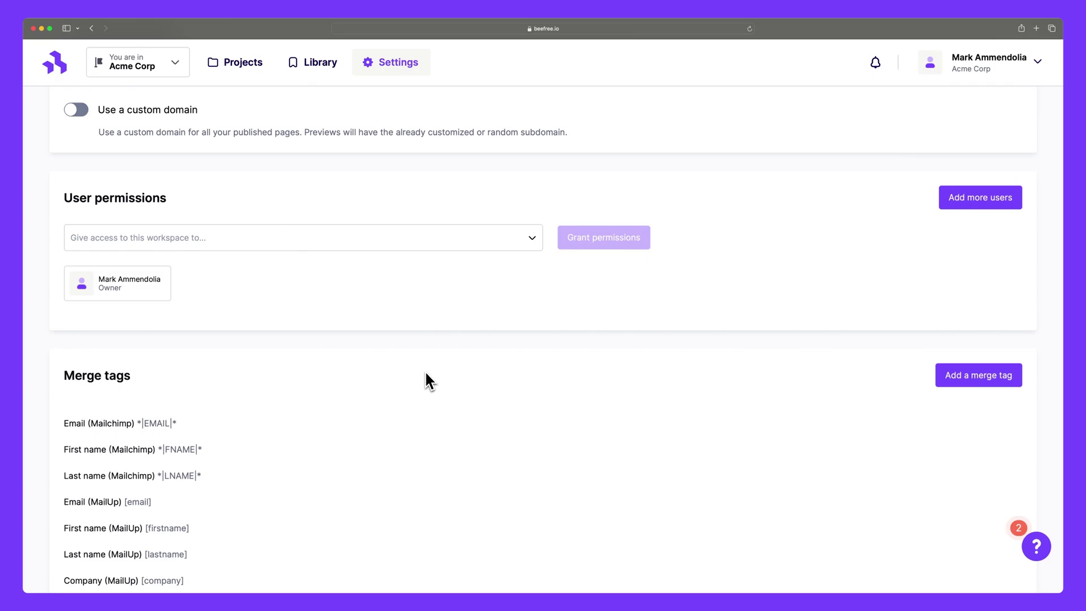
pyautogui.scroll(5, 424, 370)
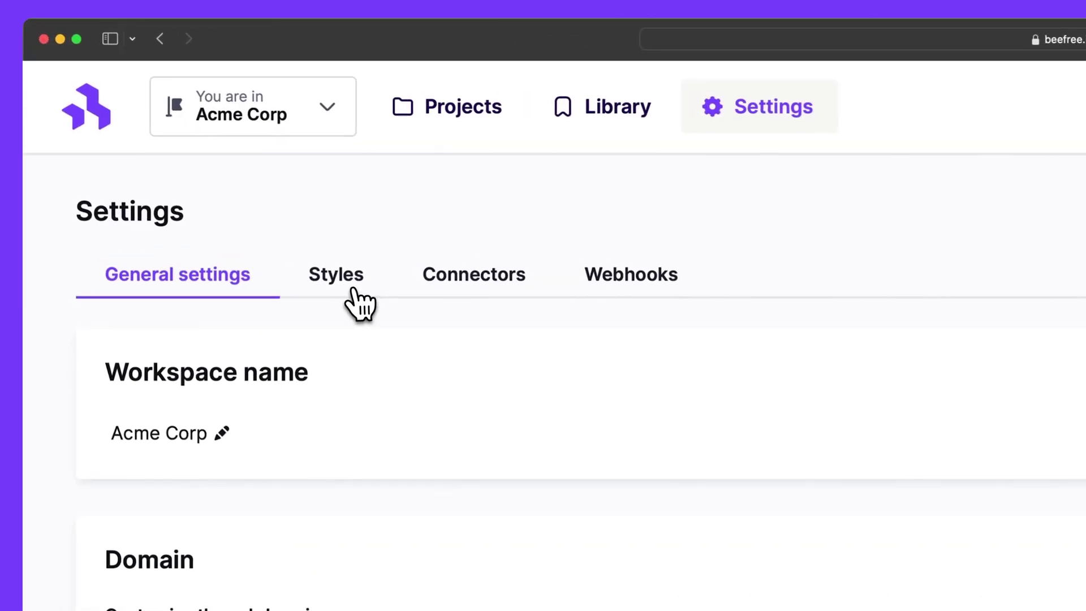
# Step: Scroll through the workspace's Styles settings
pyautogui.click(185, 150)
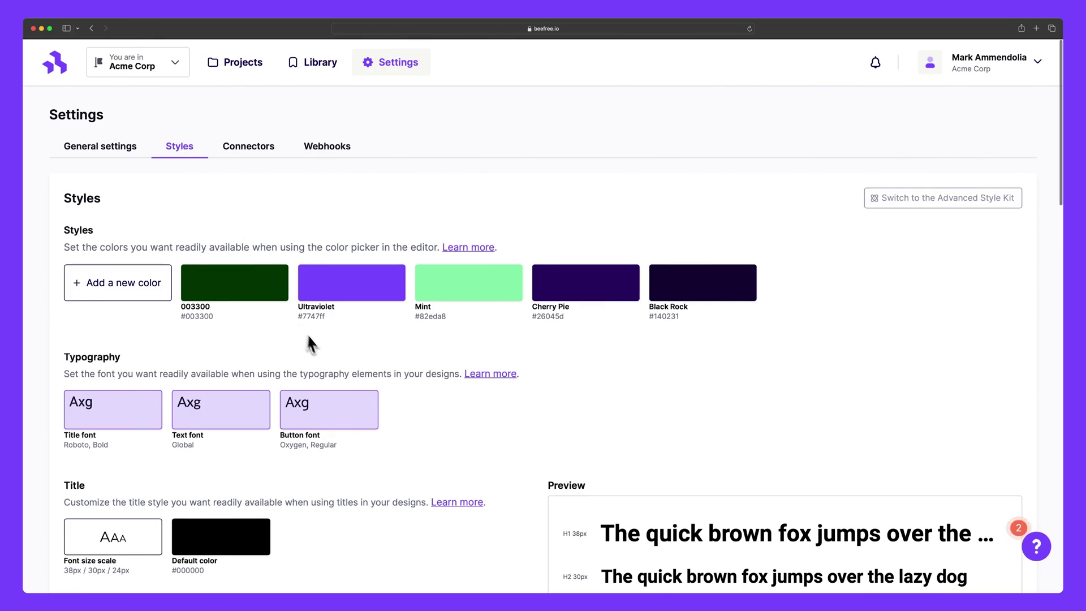
pyautogui.scroll(-9, 319, 347)
pyautogui.scroll(-12, 318, 344)
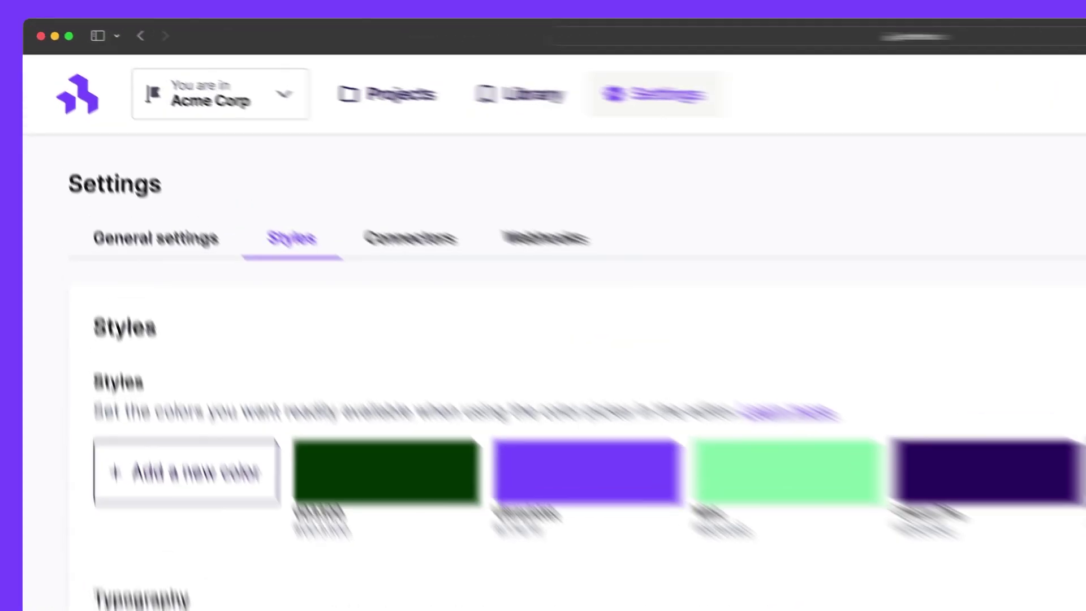
# Step: Review the Connectors tab with Pardot, Hubspot, Mailchimp and Veeva Vault connected
pyautogui.click(447, 249)
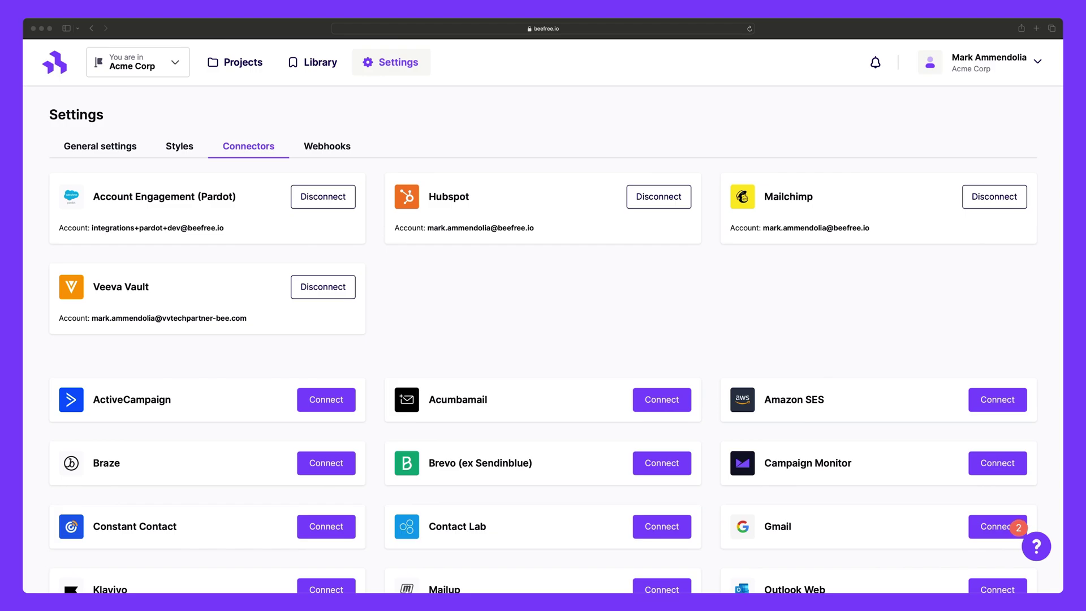
pyautogui.scroll(-3, 543, 340)
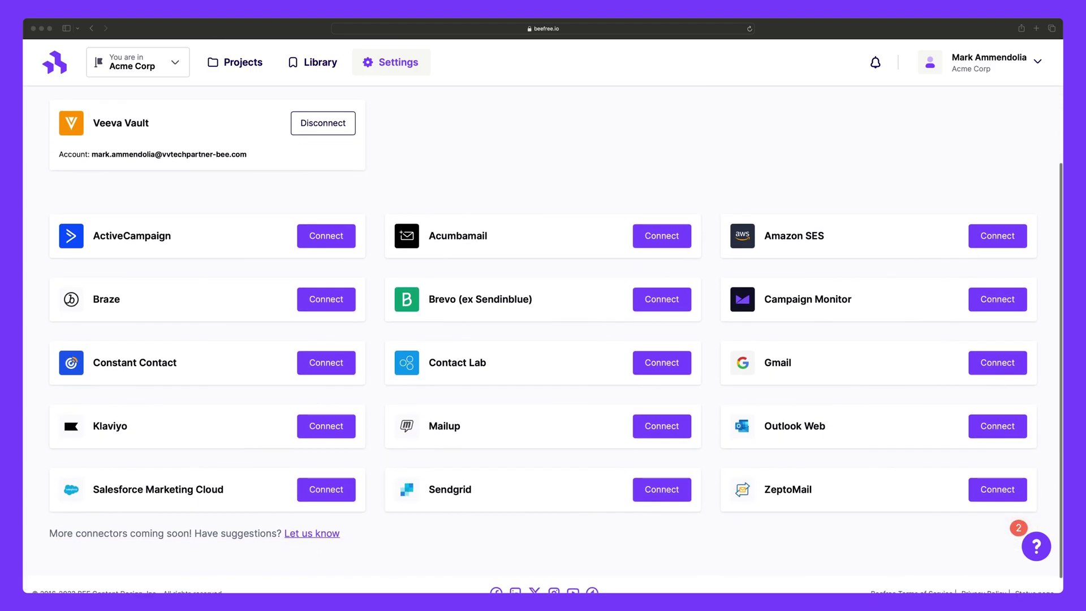
pyautogui.scroll(5, 281, 163)
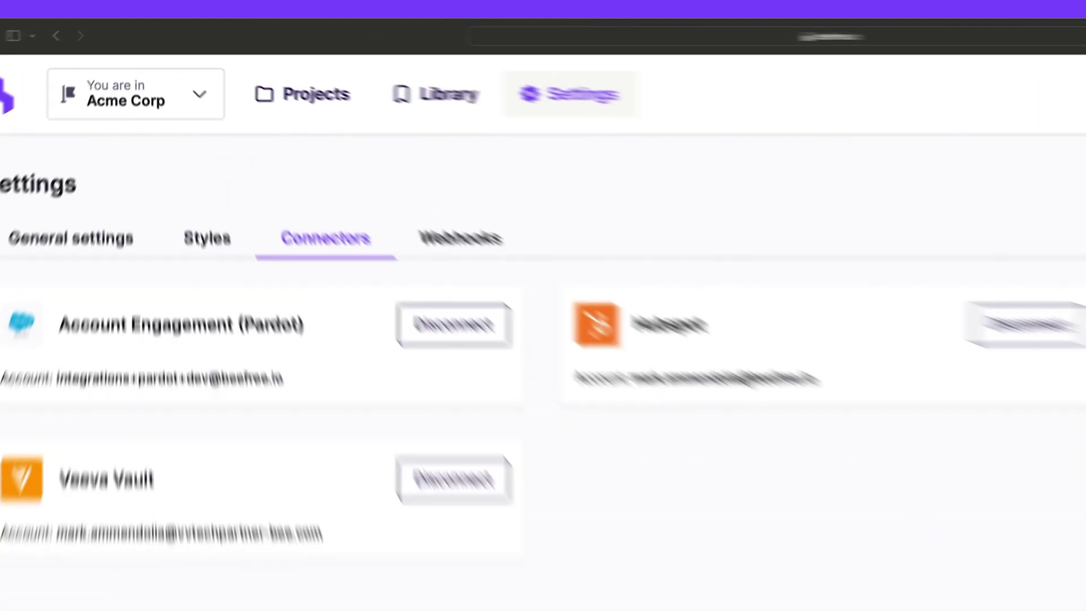
# Step: Show the Acme Corp Webhooks settings page
pyautogui.click(478, 257)
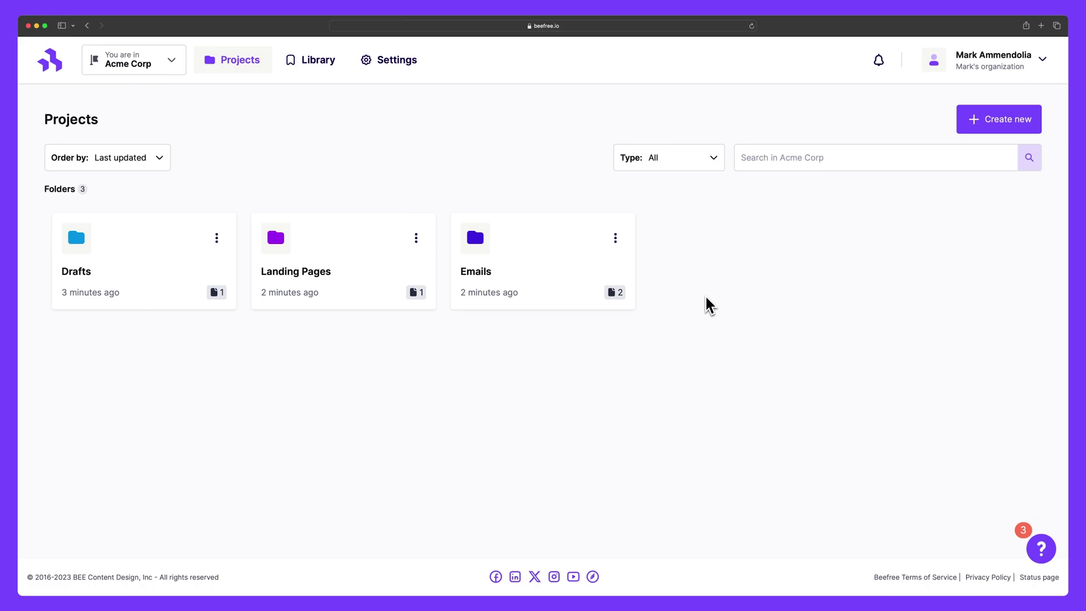
# Step: Open Acme Corp settings and scroll through the style fonts and widths
pyautogui.click(403, 66)
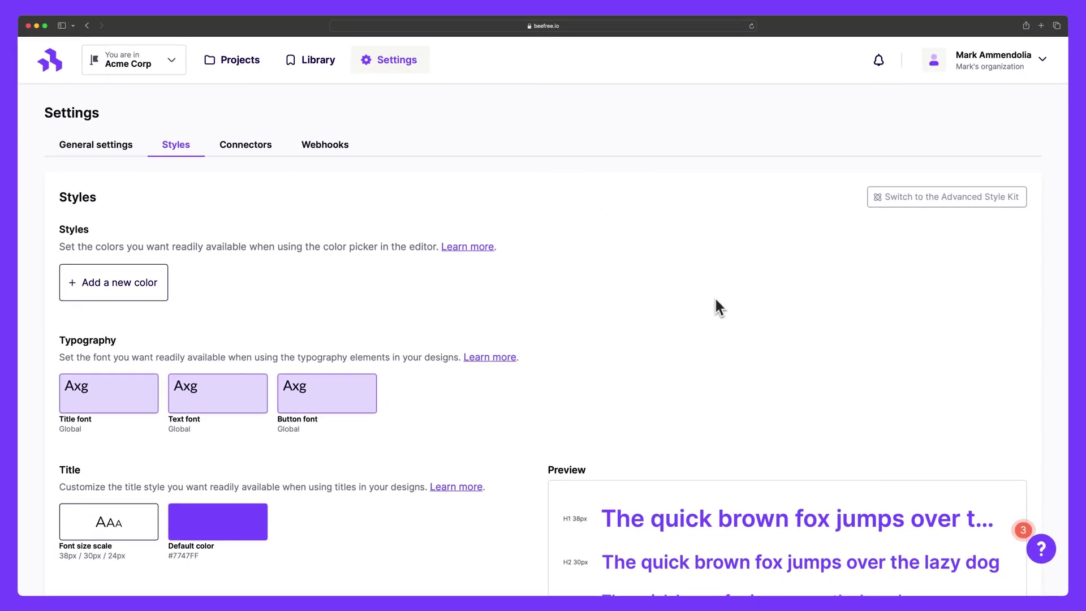
pyautogui.scroll(-7, 715, 302)
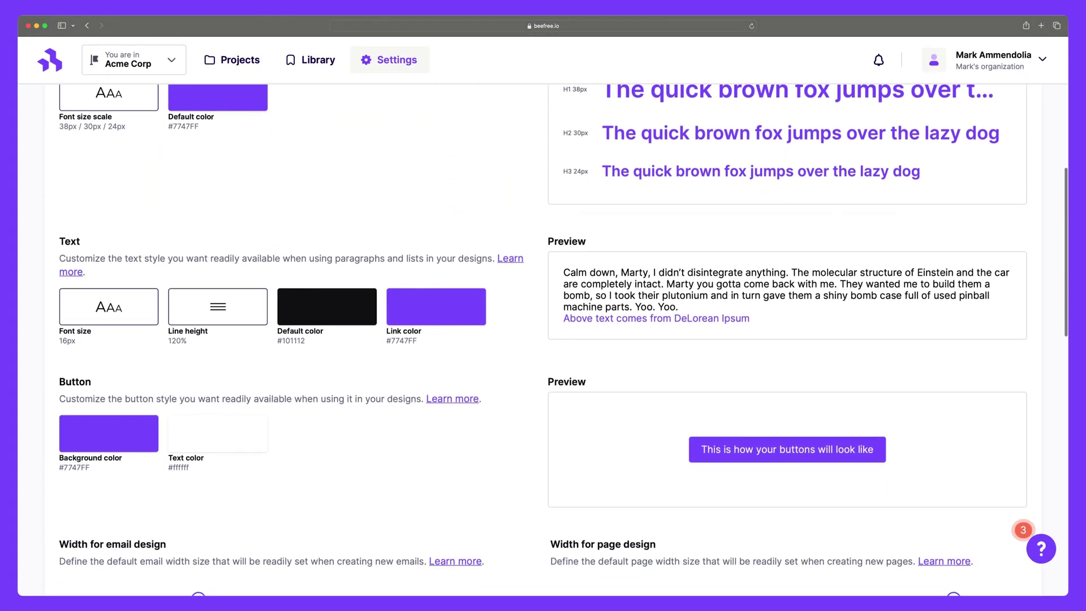
pyautogui.scroll(-6, 543, 317)
pyautogui.scroll(-4, 543, 339)
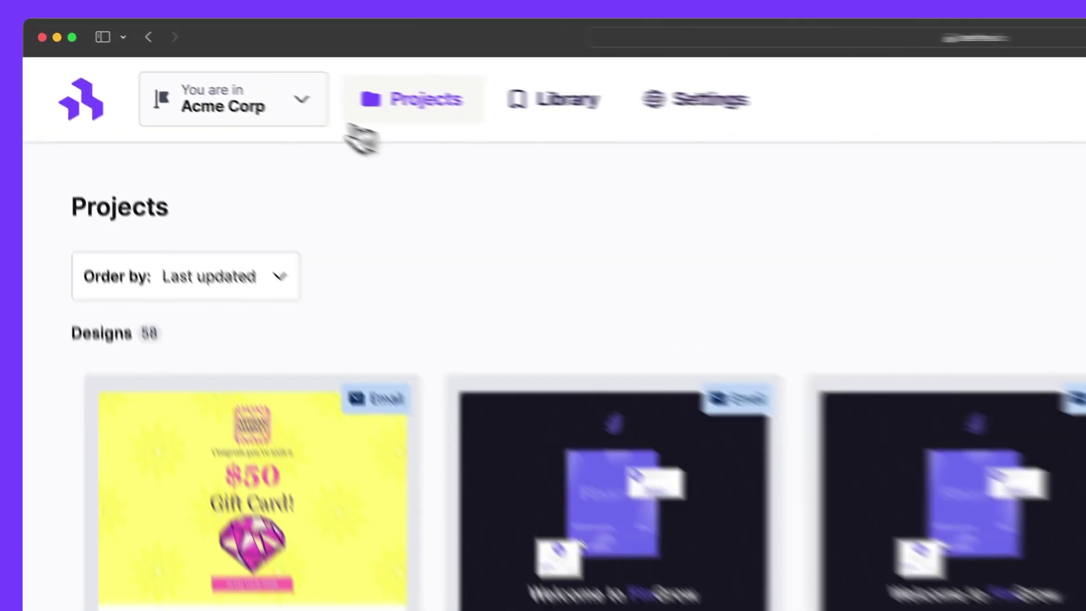
# Step: Scroll the workspace list and pick Wayne Enterprises
pyautogui.click(172, 63)
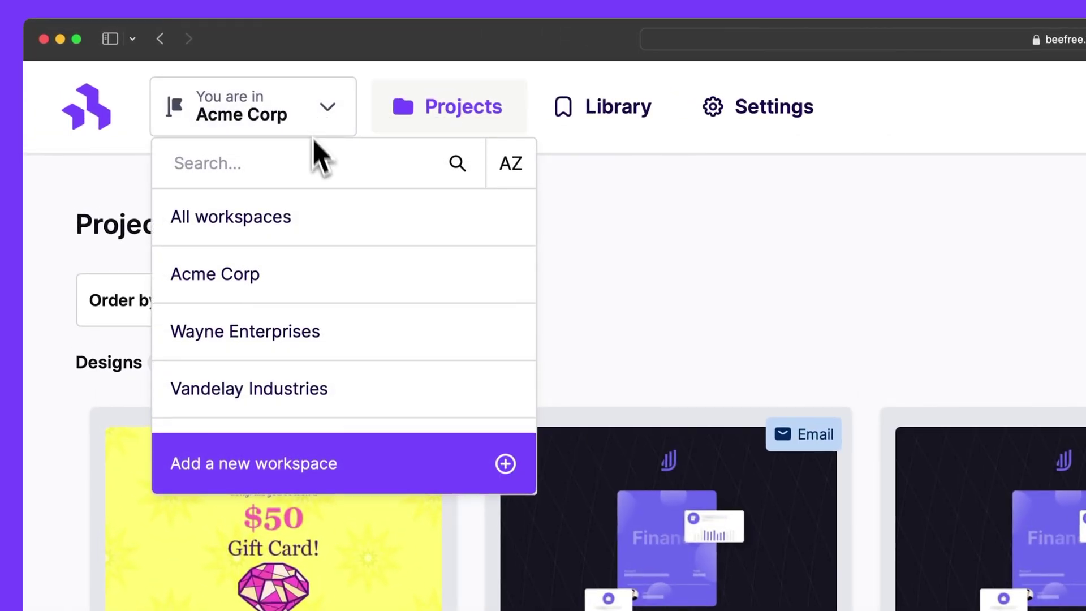
pyautogui.scroll(-2, 348, 347)
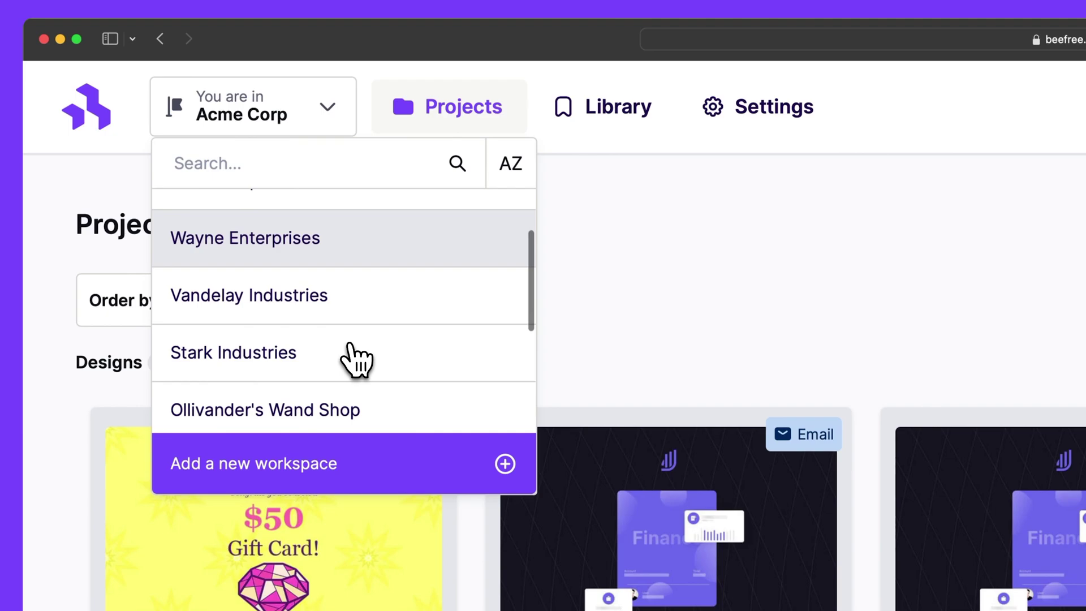
pyautogui.scroll(-3, 350, 346)
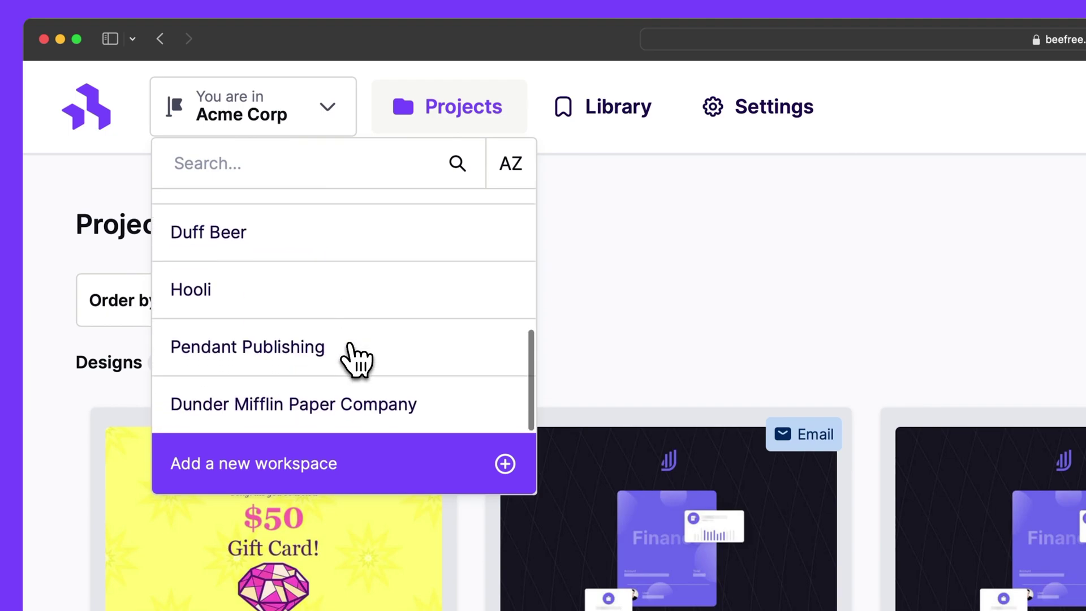
pyautogui.scroll(5, 353, 357)
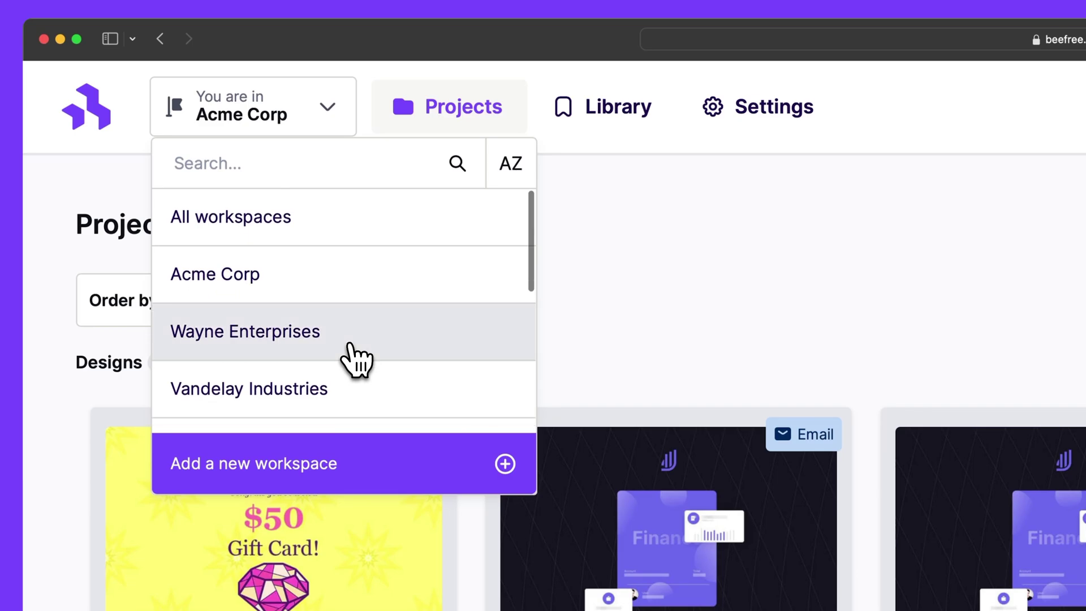
pyautogui.click(339, 336)
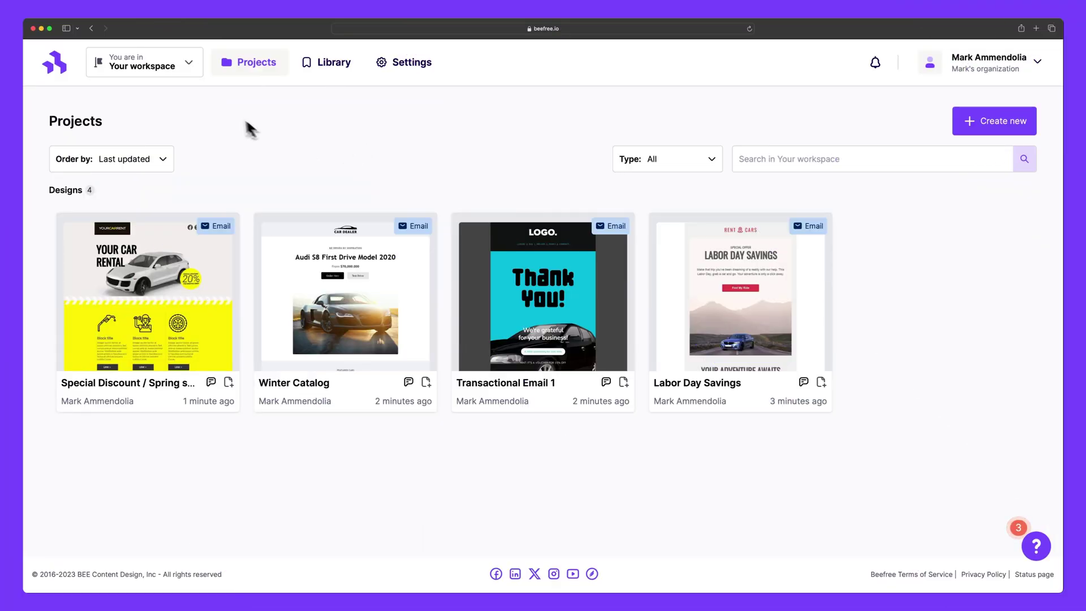
# Step: Add a workspace named Wayne Enterprises, built from scratch without copied settings
pyautogui.click(202, 64)
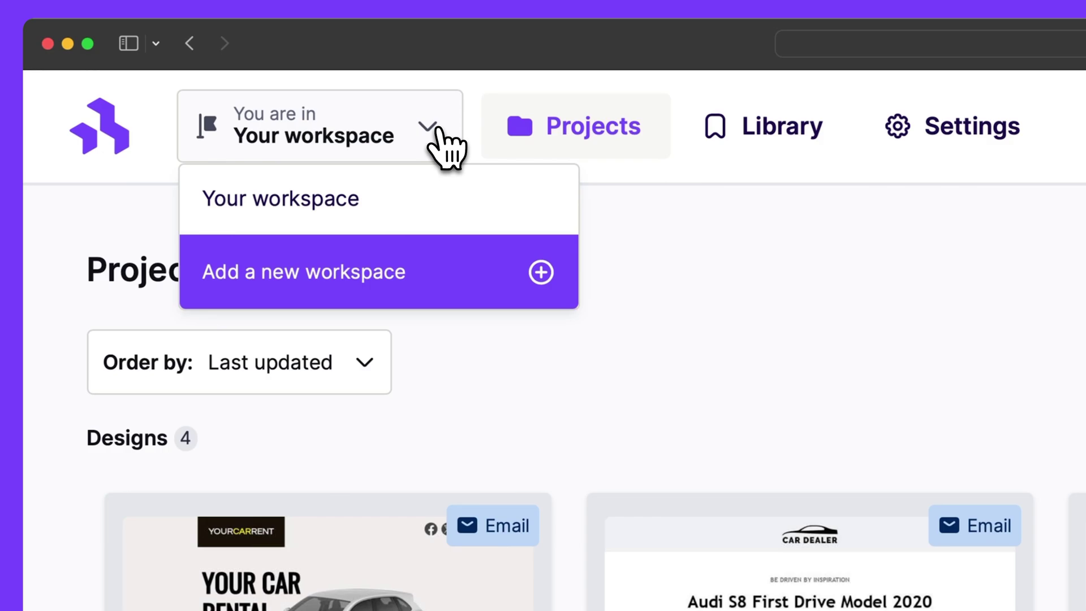
pyautogui.click(436, 285)
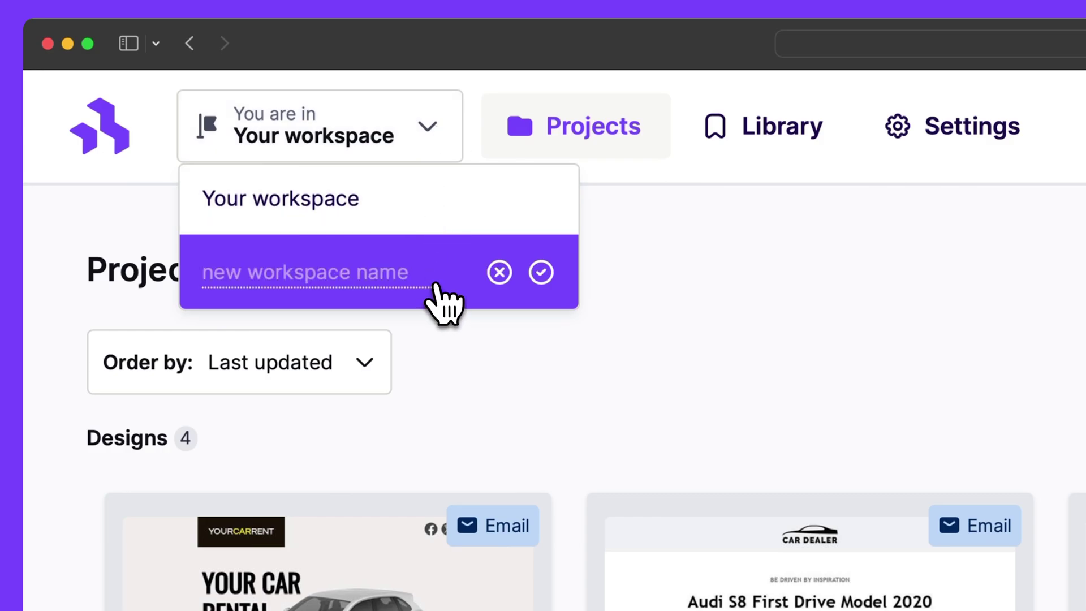
pyautogui.click(395, 274)
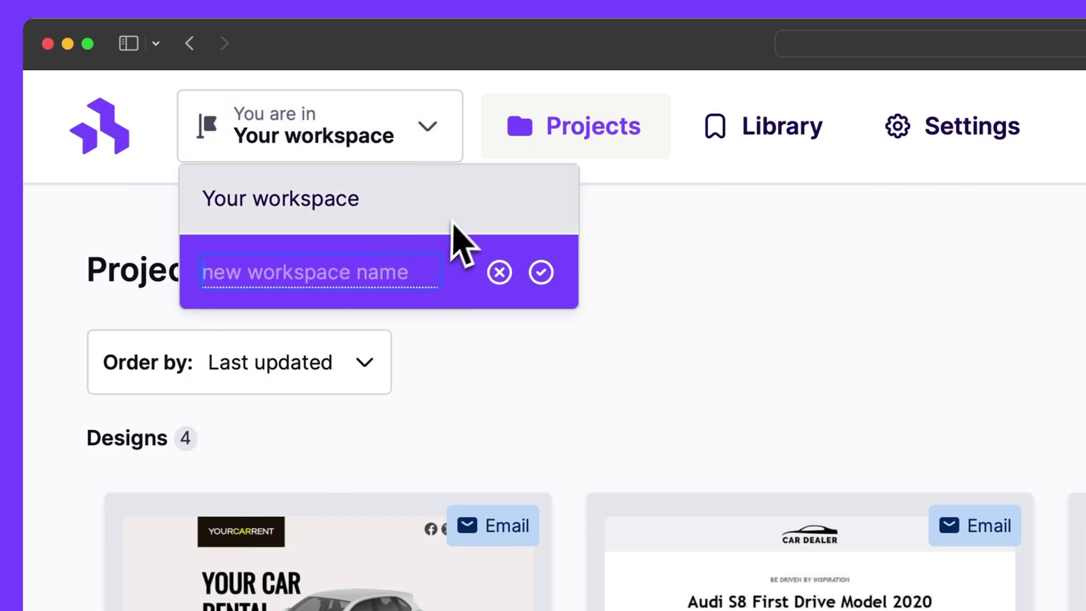
pyautogui.write('Wayne Enterprises')
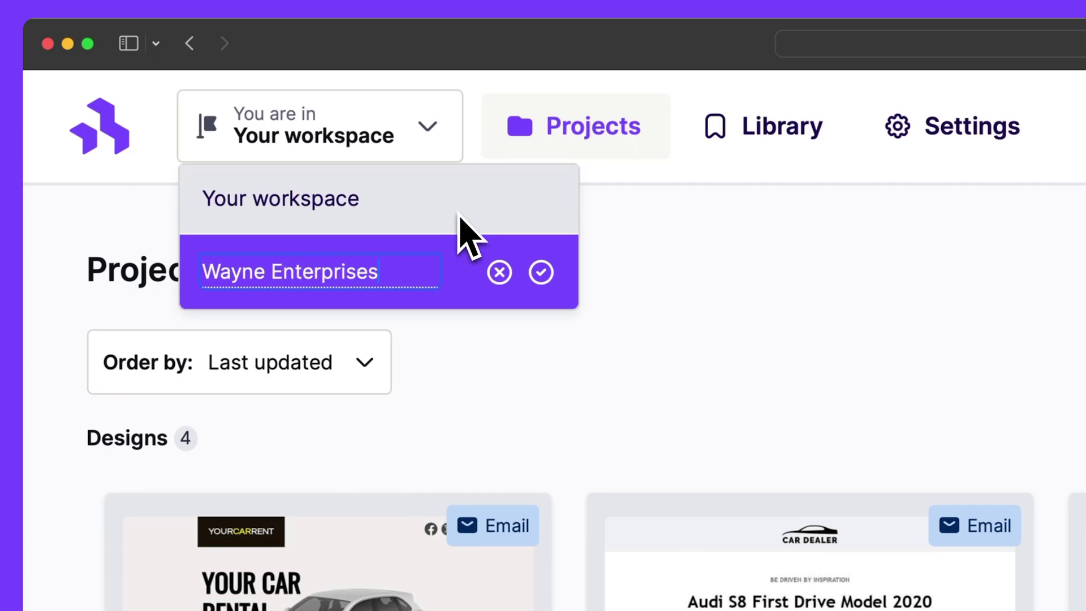
pyautogui.click(540, 272)
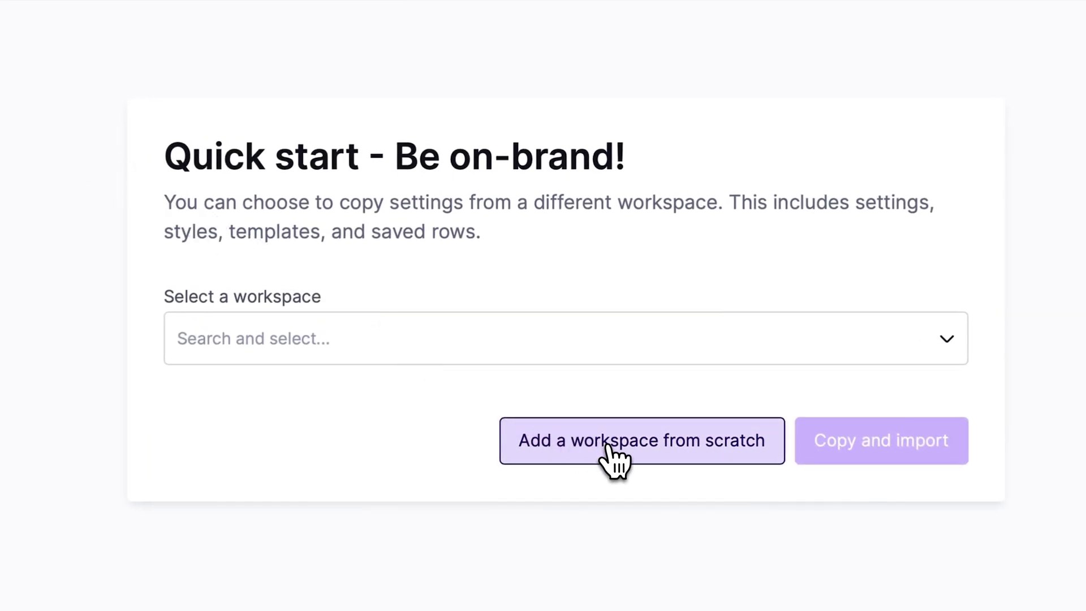
pyautogui.click(610, 450)
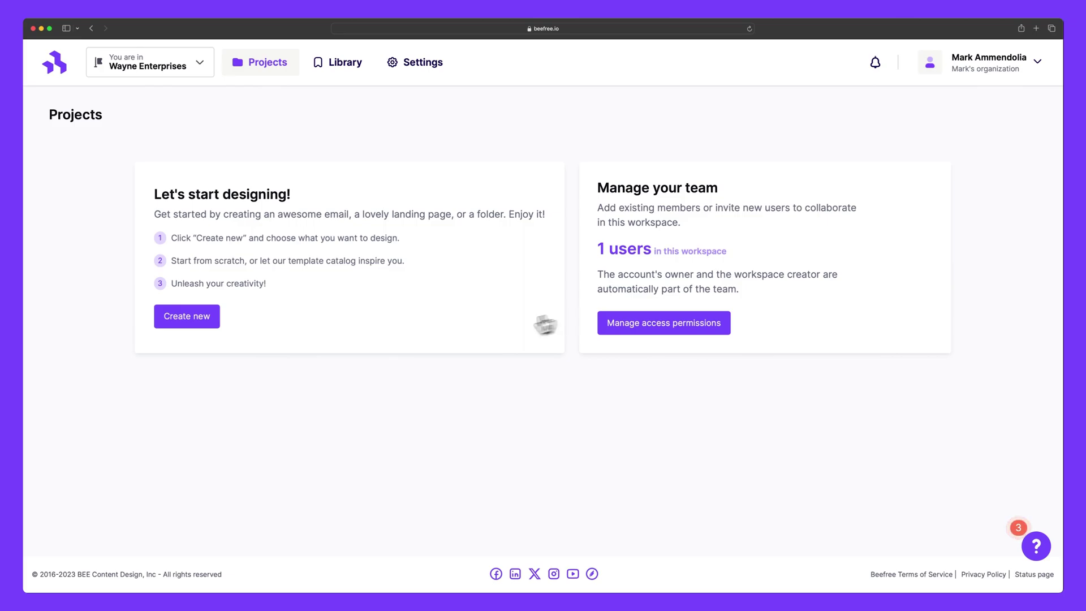
# Step: Create a red (EB144C) folder named Black Friday Campaign
pyautogui.click(181, 325)
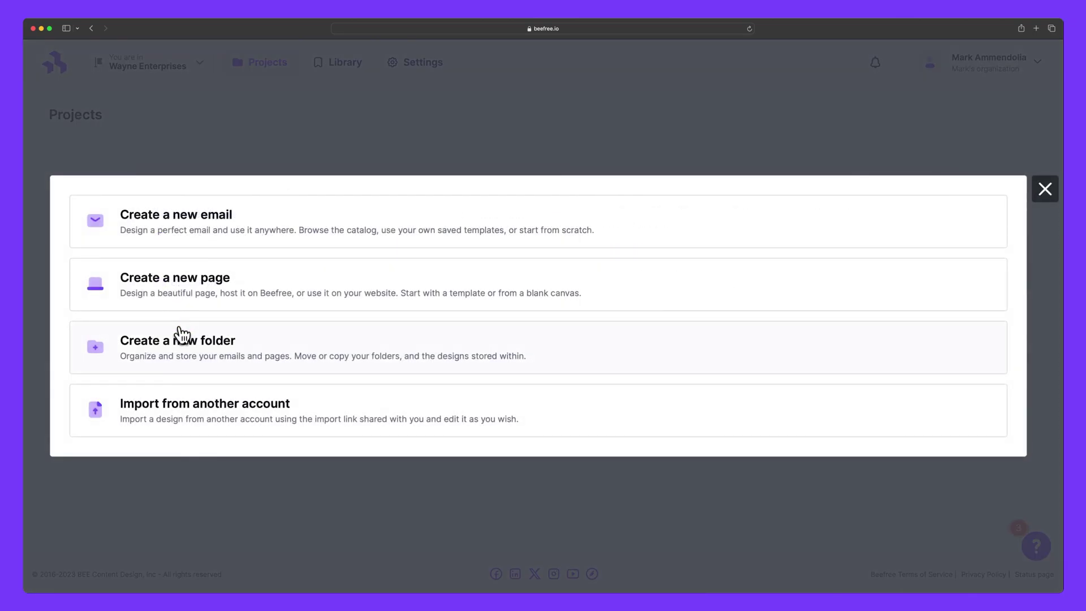
pyautogui.click(179, 345)
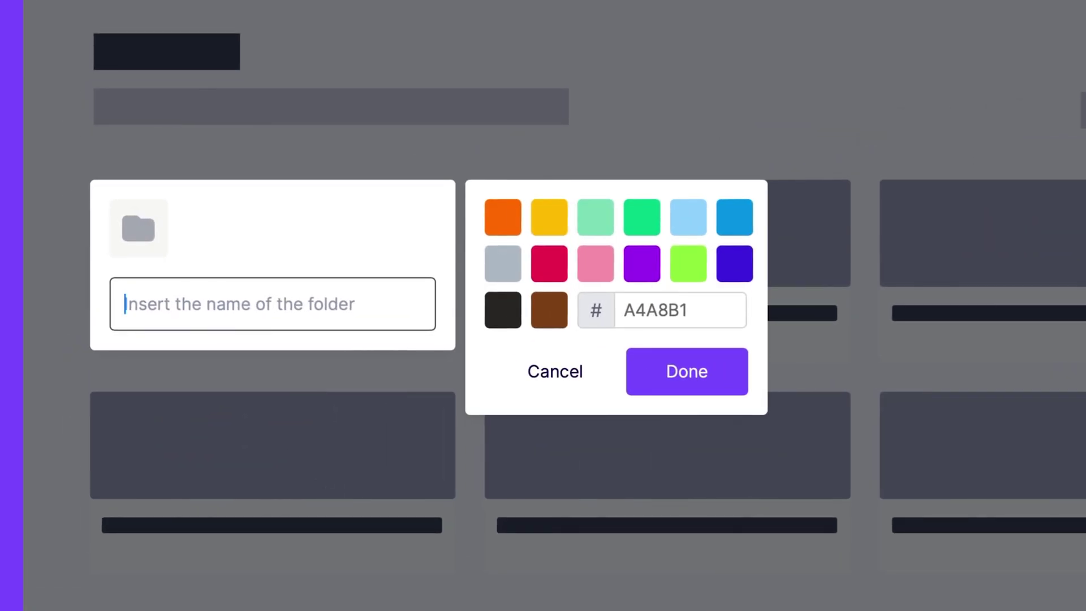
pyautogui.write('Black Friday Campaign')
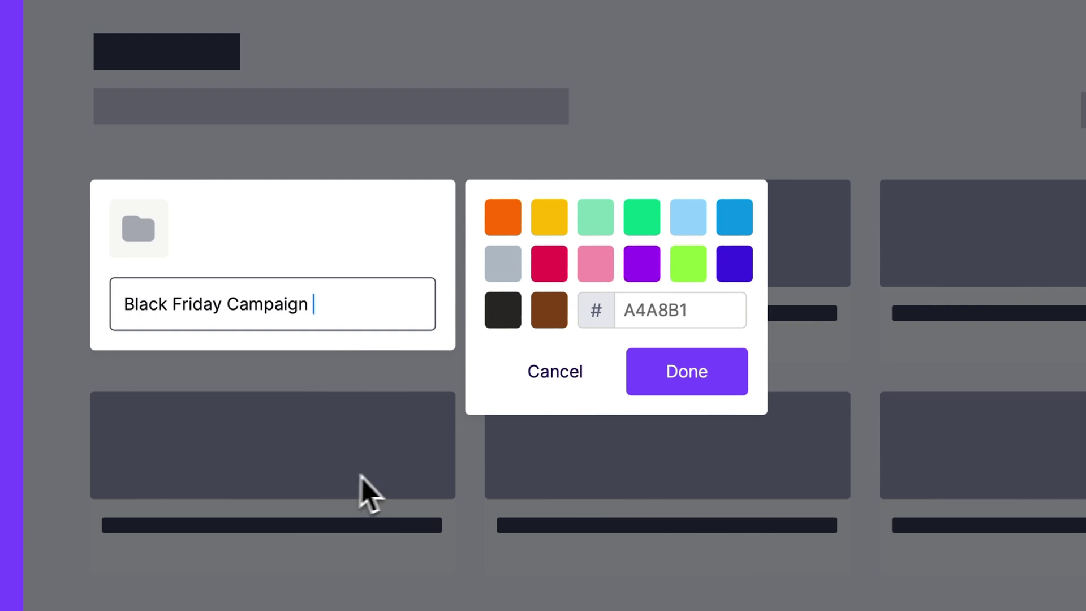
pyautogui.click(554, 263)
pyautogui.click(551, 264)
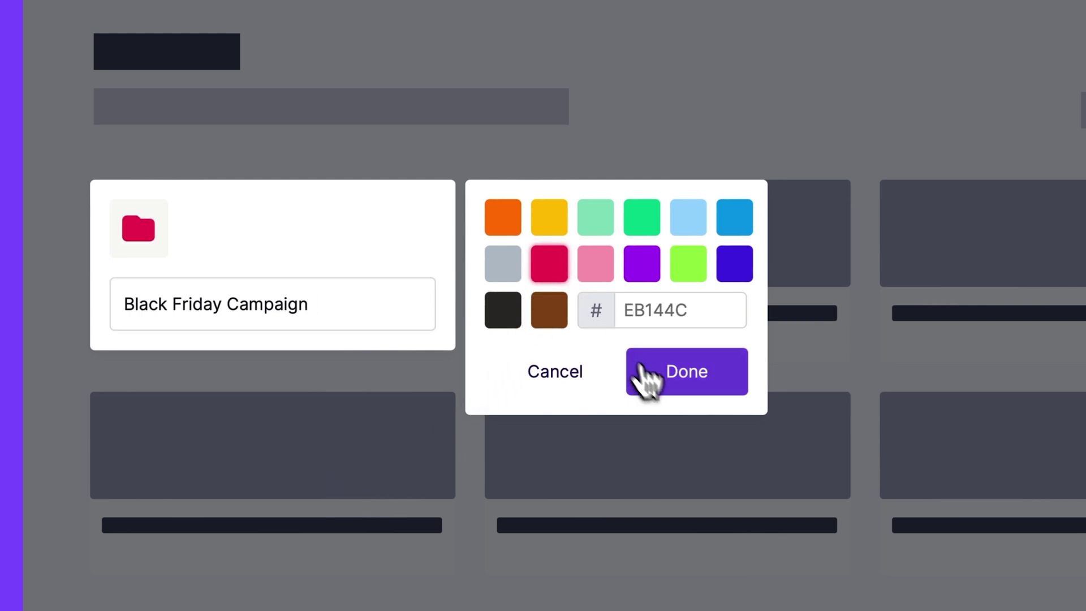
pyautogui.click(667, 385)
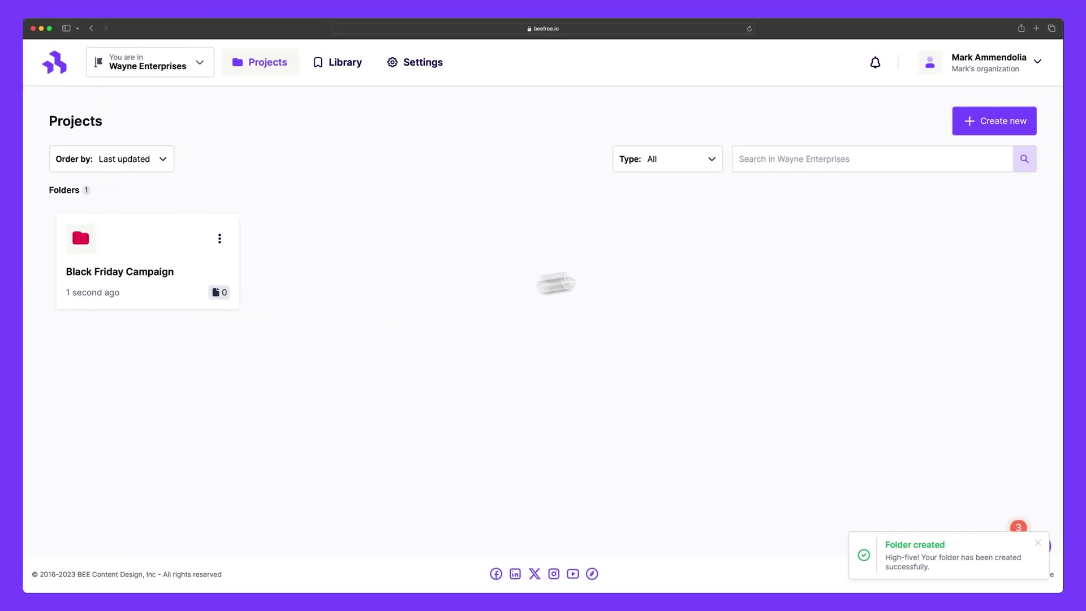
# Step: Create a Holiday Season Campaign folder using the purple/dark blue swatch
pyautogui.click(1009, 122)
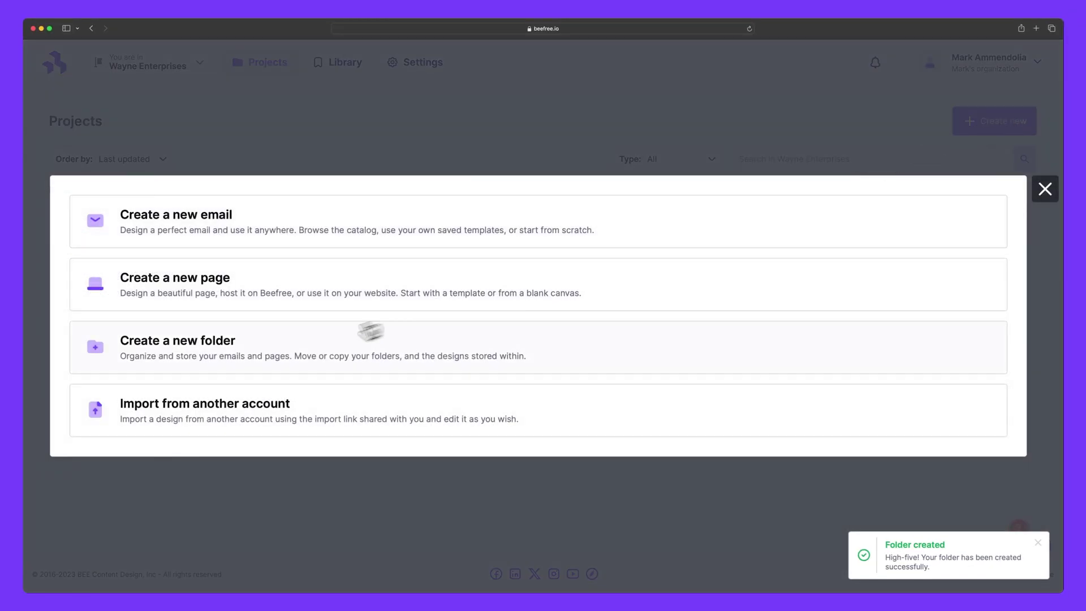
pyautogui.click(267, 354)
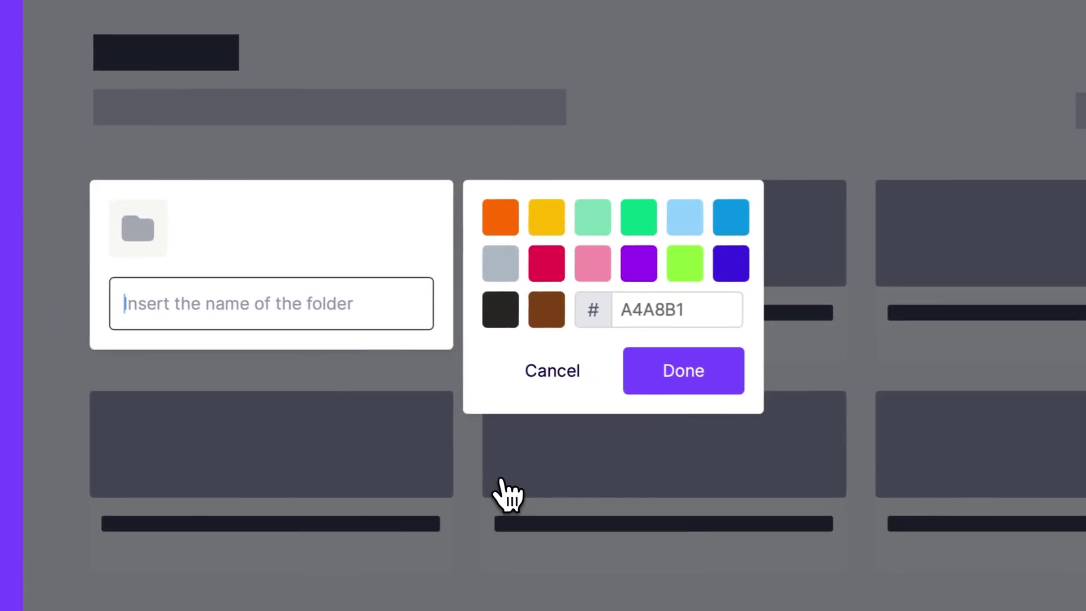
pyautogui.write('Holiday Season Campaign')
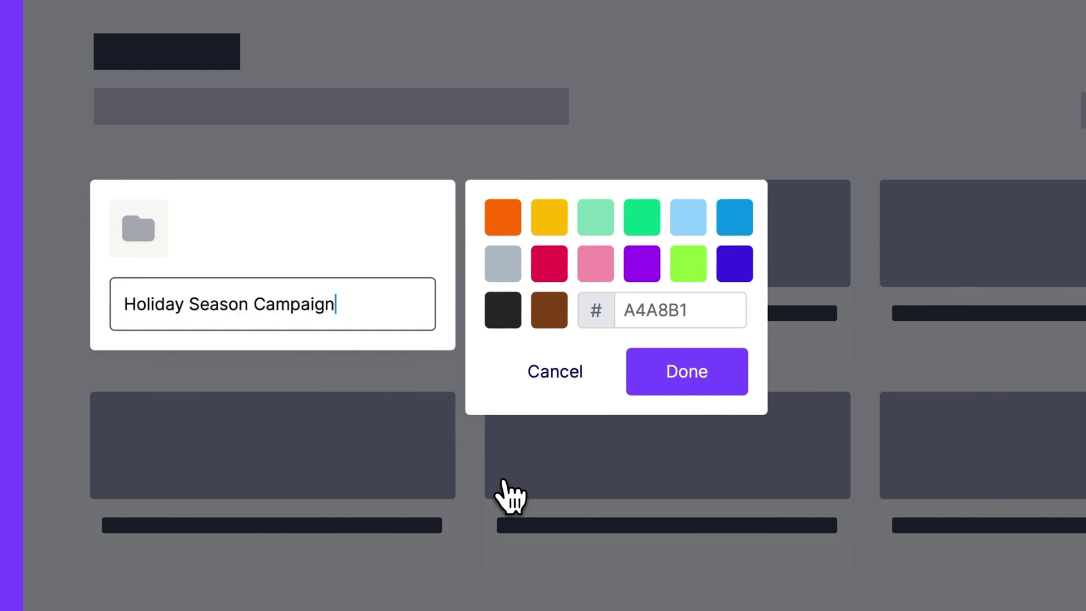
pyautogui.click(738, 277)
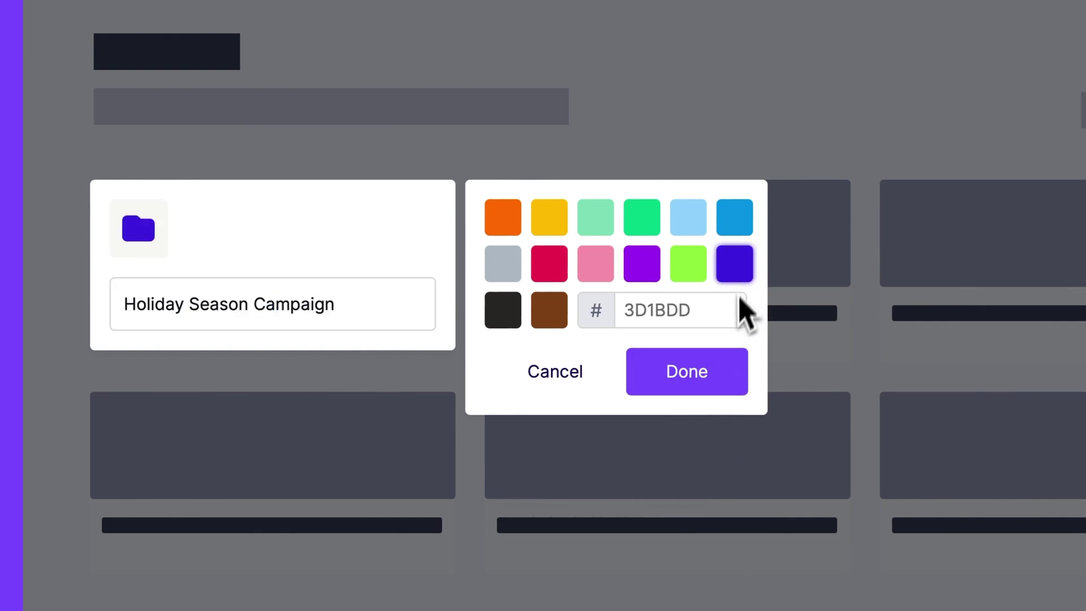
pyautogui.click(714, 380)
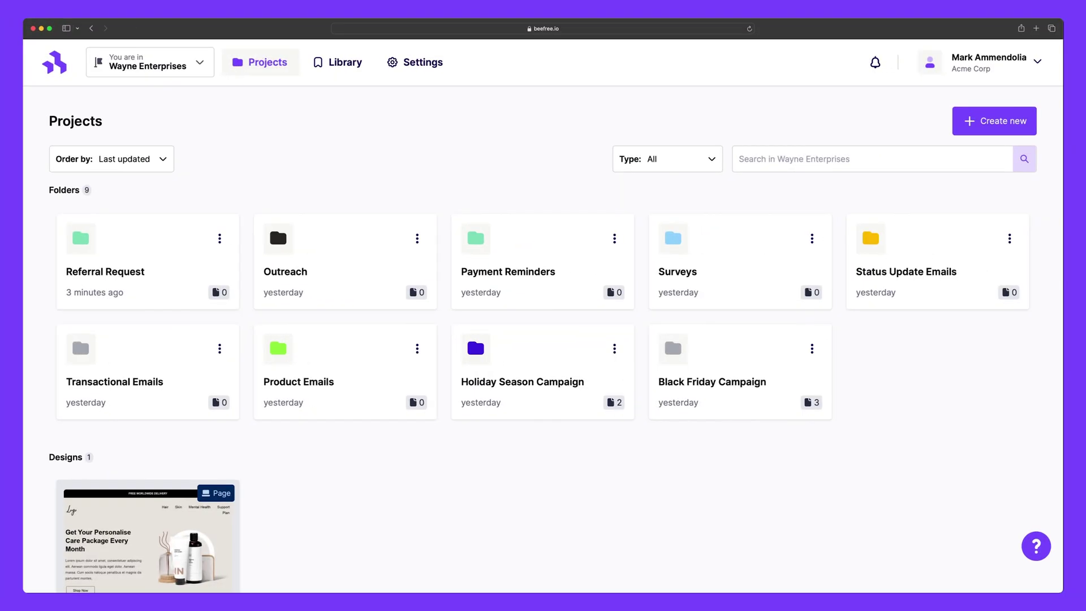
# Step: Move the Black Friday Email Ver 2 design card into the Black Friday Campaign folder
pyautogui.scroll(-5, 236, 360)
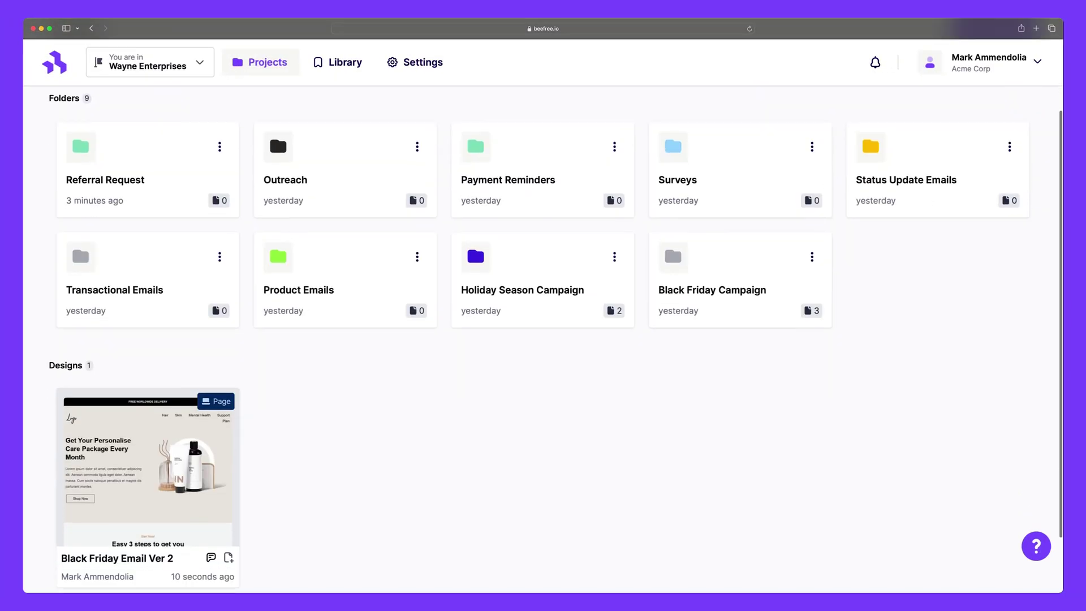
pyautogui.moveTo(235, 360)
pyautogui.click(222, 334)
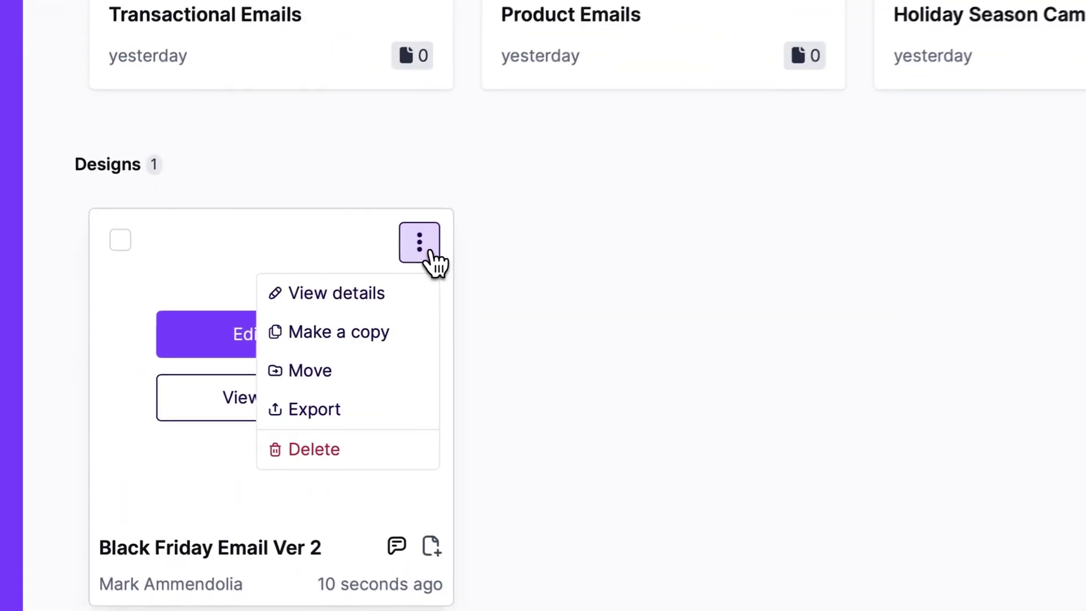
pyautogui.click(221, 396)
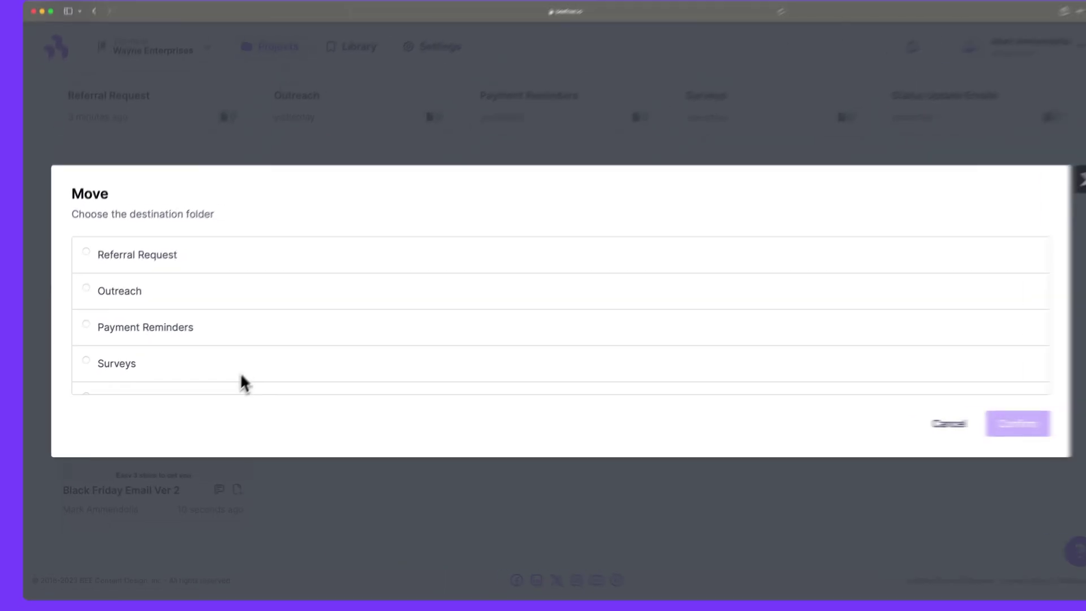
pyautogui.scroll(-5, 462, 310)
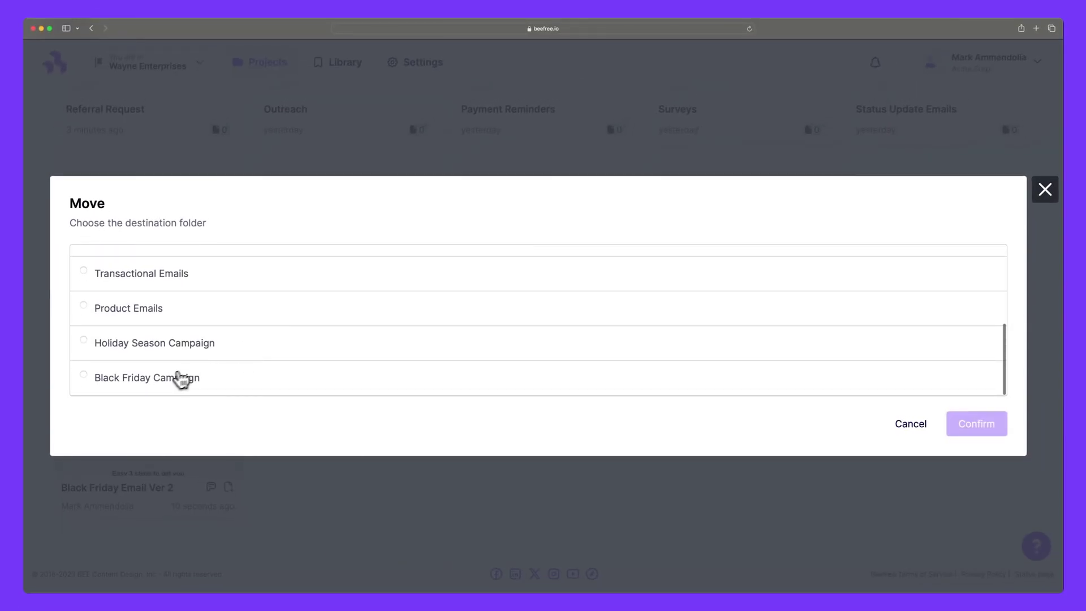
pyautogui.click(180, 380)
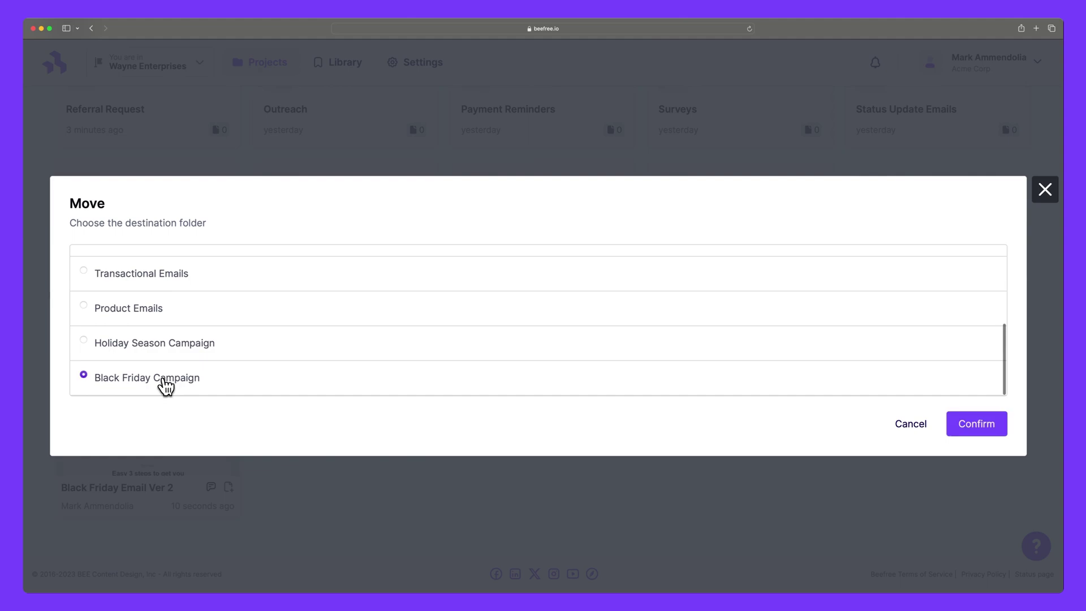
pyautogui.click(972, 430)
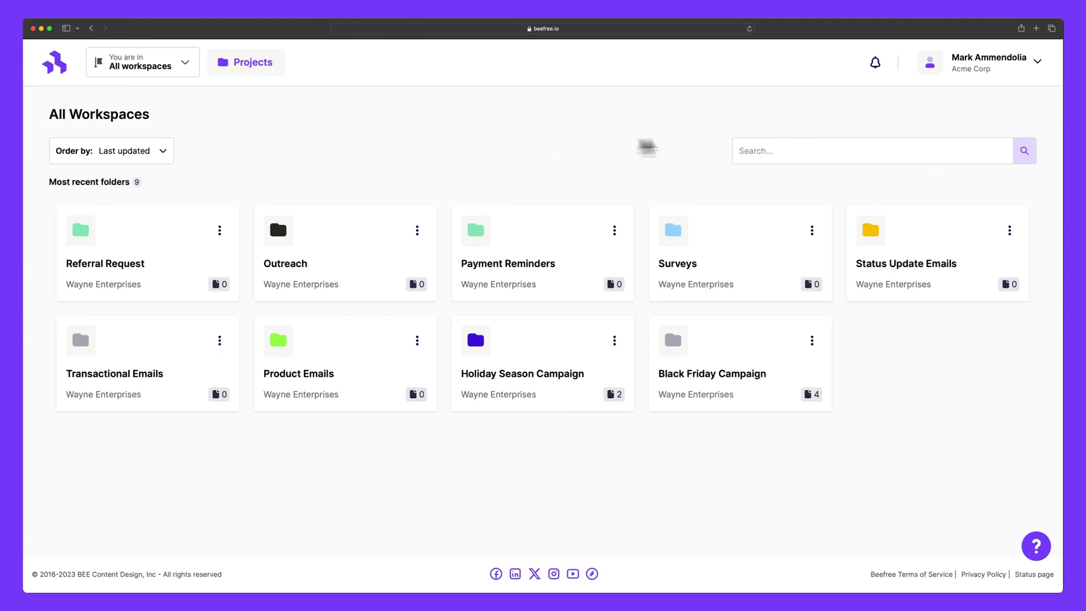
# Step: From Manage users, invite a member as Manager with No restrictions and Wayne Enterprises access
pyautogui.click(1021, 75)
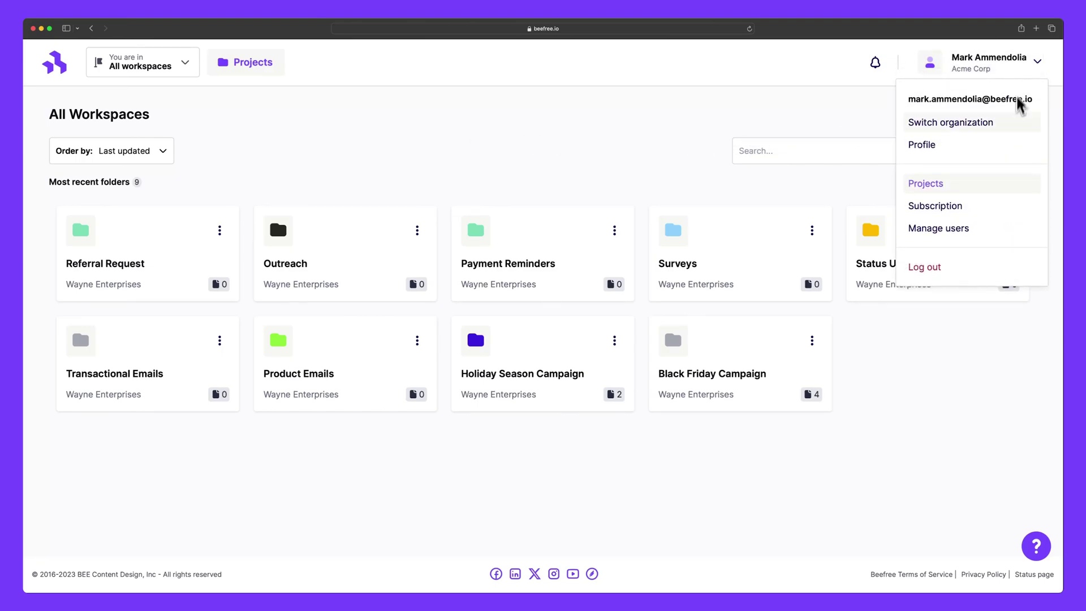
pyautogui.click(1010, 232)
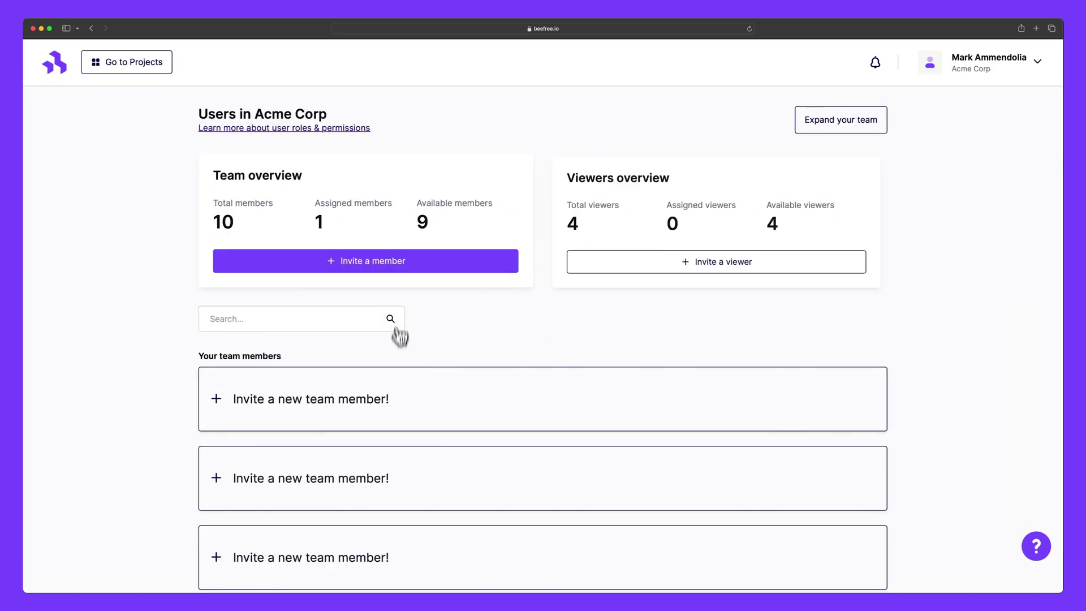
pyautogui.click(397, 271)
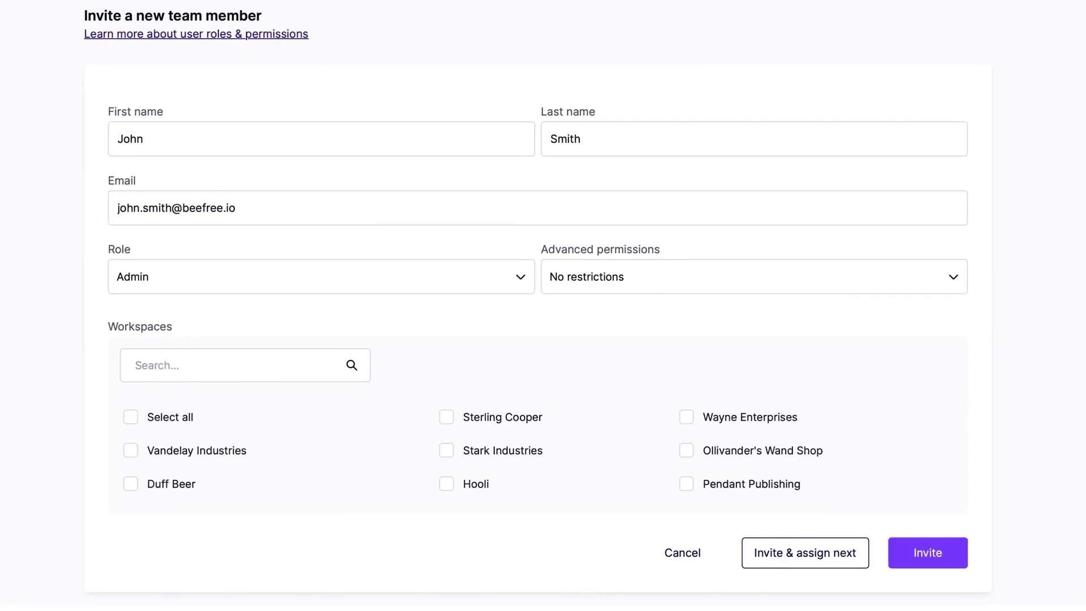
pyautogui.click(501, 291)
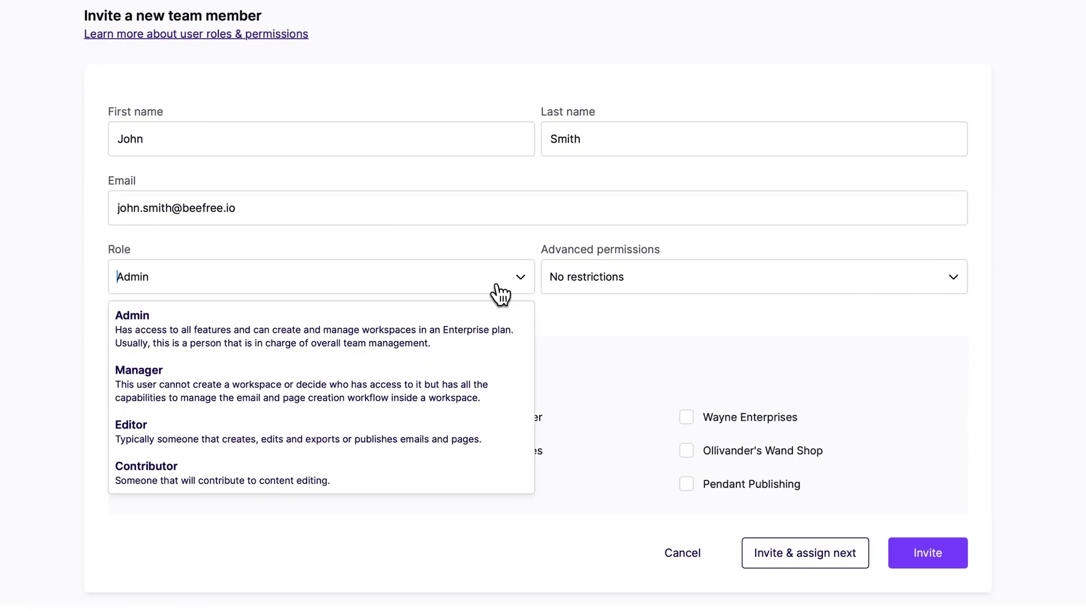
pyautogui.click(493, 390)
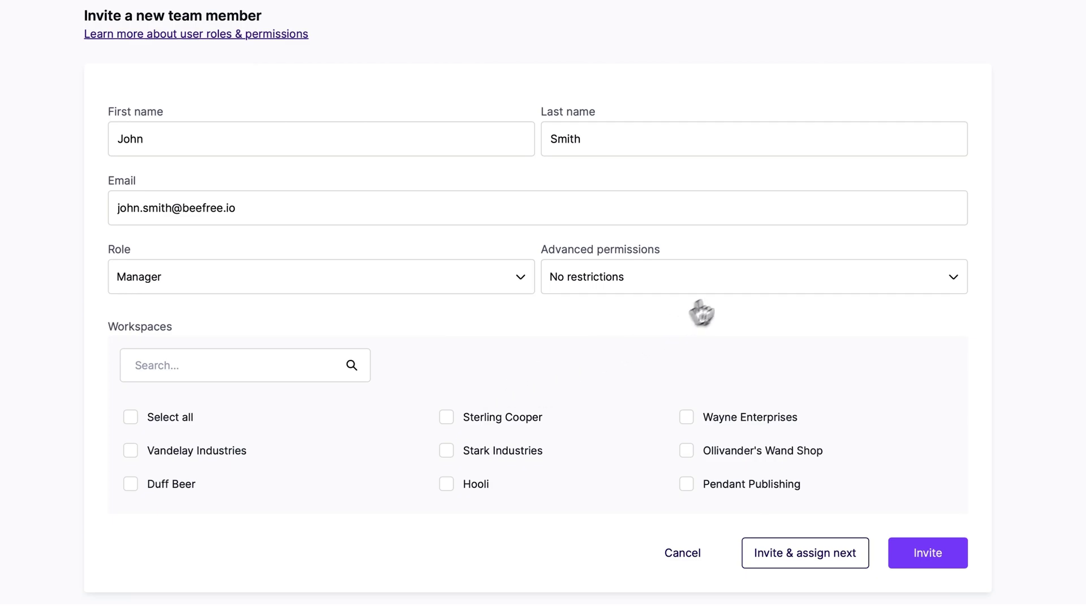
pyautogui.click(733, 291)
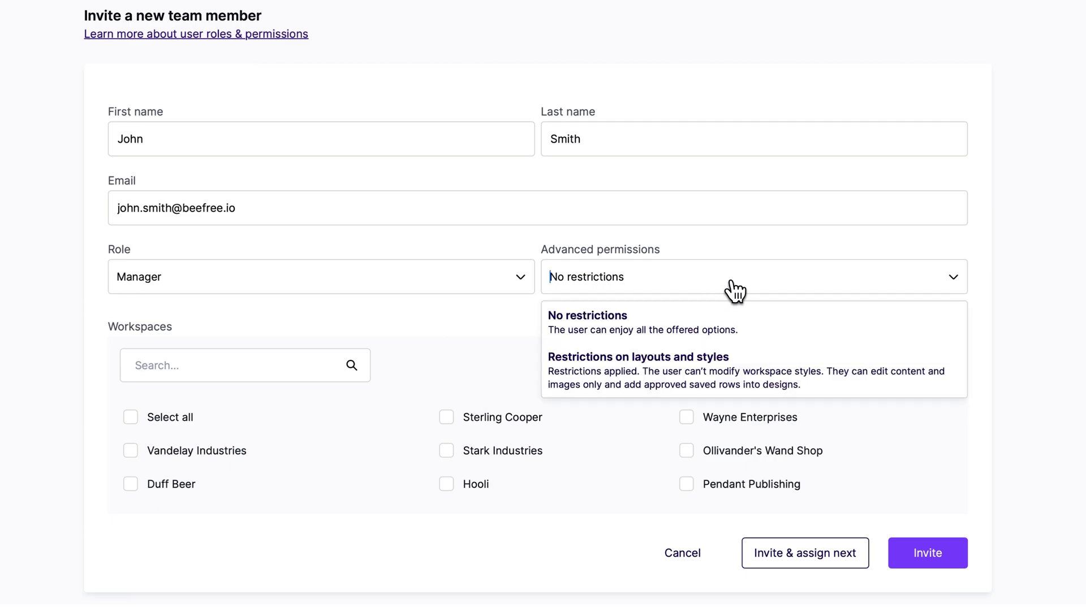
pyautogui.click(760, 337)
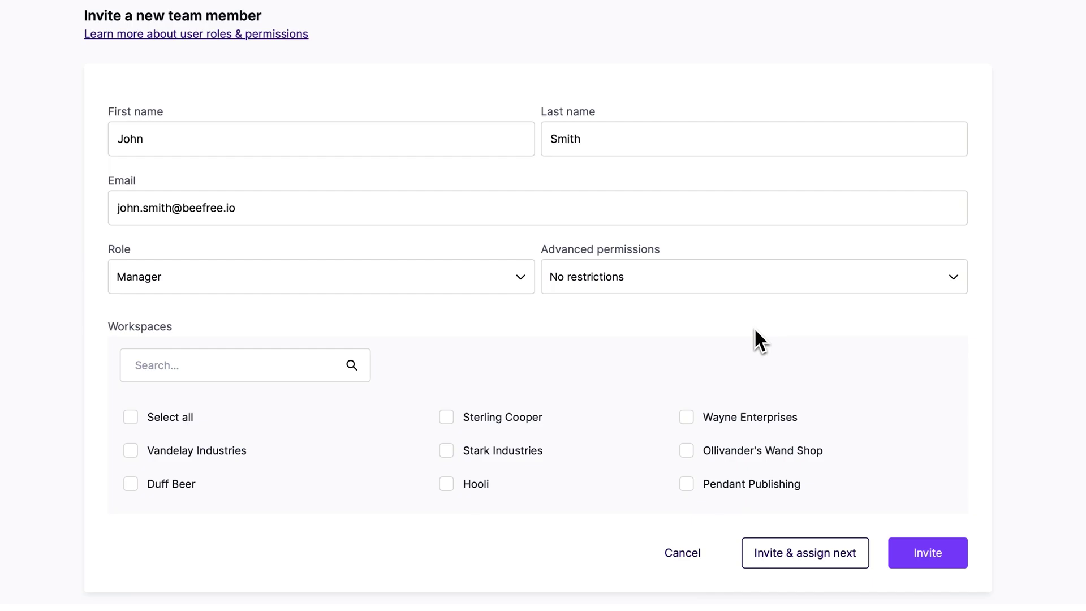
pyautogui.click(691, 421)
pyautogui.click(923, 554)
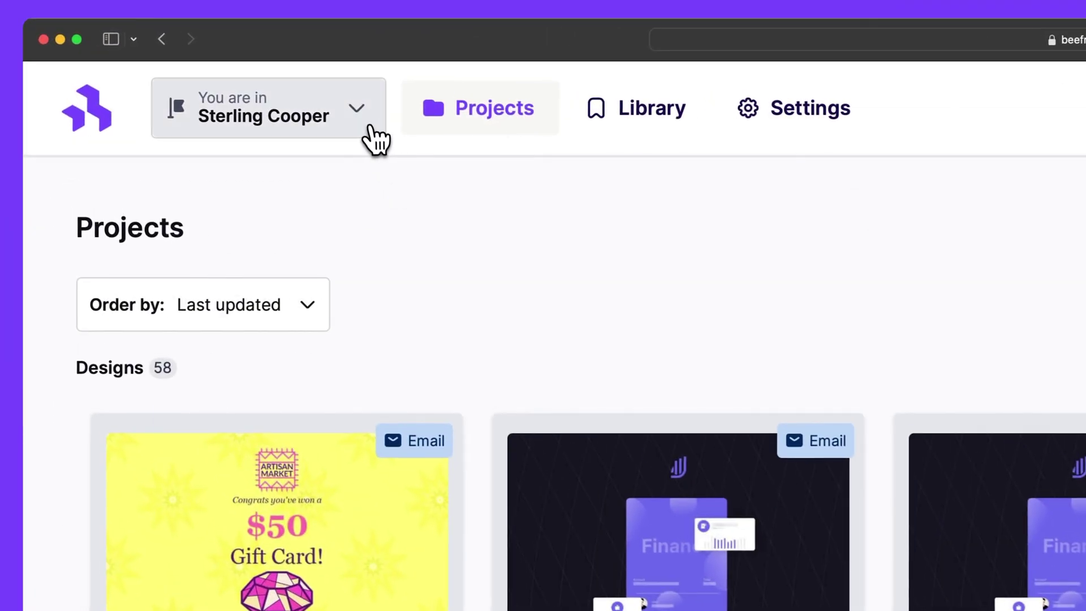
# Step: Open the 'You are in' workspace list and scroll down toward Wayne Enterprises
pyautogui.click(191, 67)
pyautogui.scroll(-3, 383, 308)
pyautogui.scroll(-3, 384, 306)
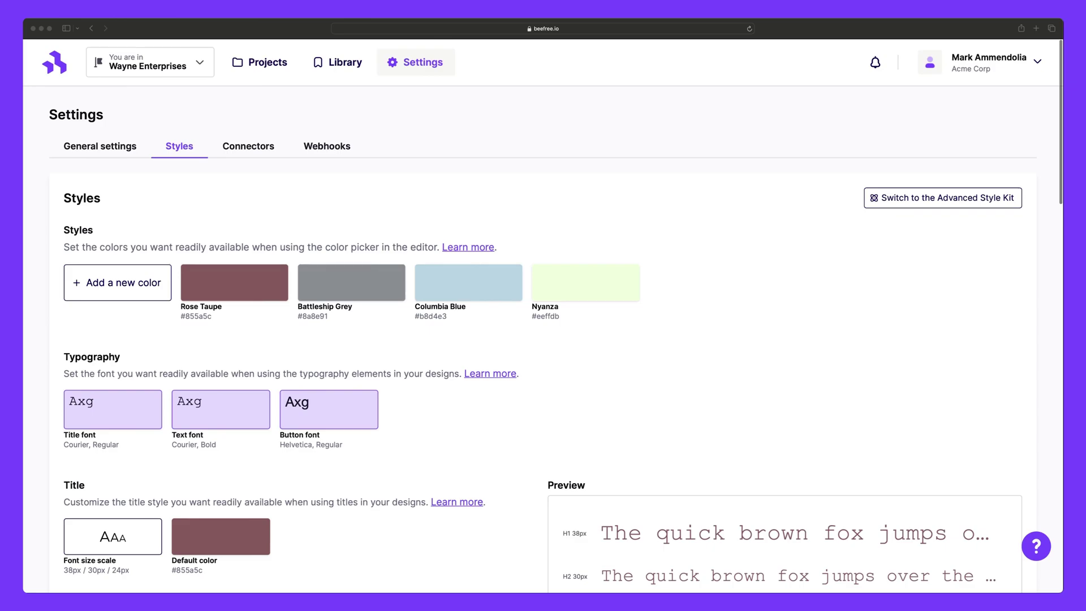
pyautogui.scroll(-7, 543, 311)
pyautogui.scroll(-5, 543, 339)
pyautogui.scroll(-11, 543, 339)
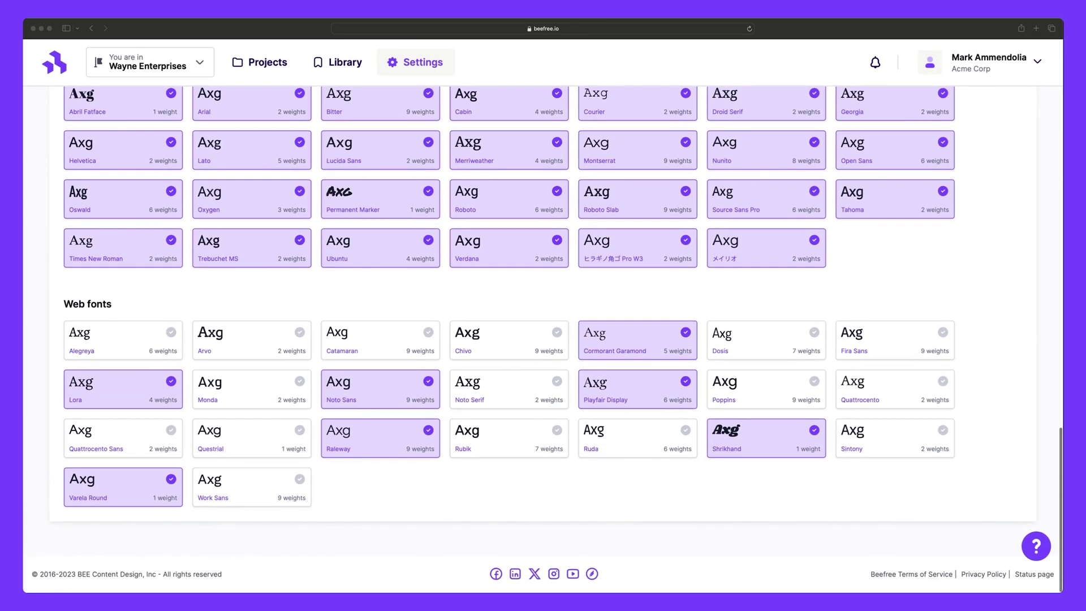
pyautogui.scroll(15, 543, 340)
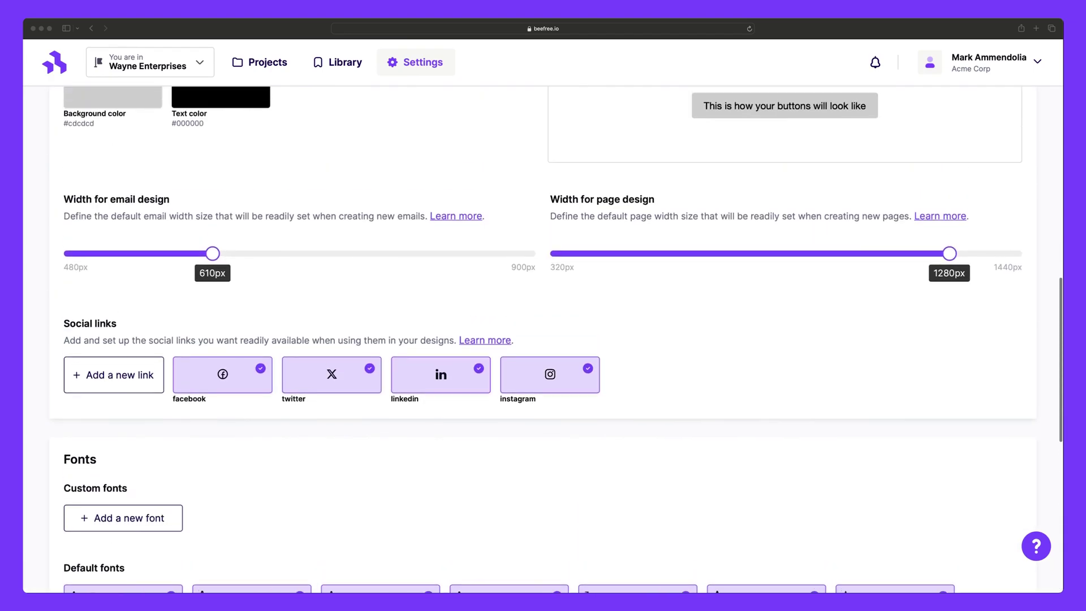
pyautogui.scroll(7, 543, 339)
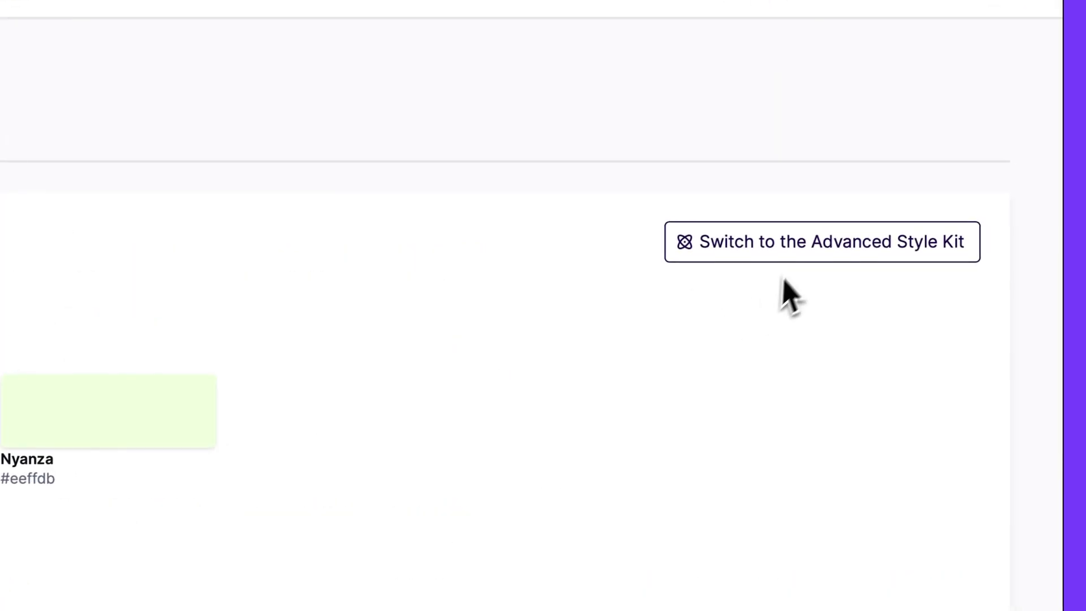
# Step: Switch Wayne Enterprises to the Advanced Style Kit and review its Typography and Components samples
pyautogui.click(809, 266)
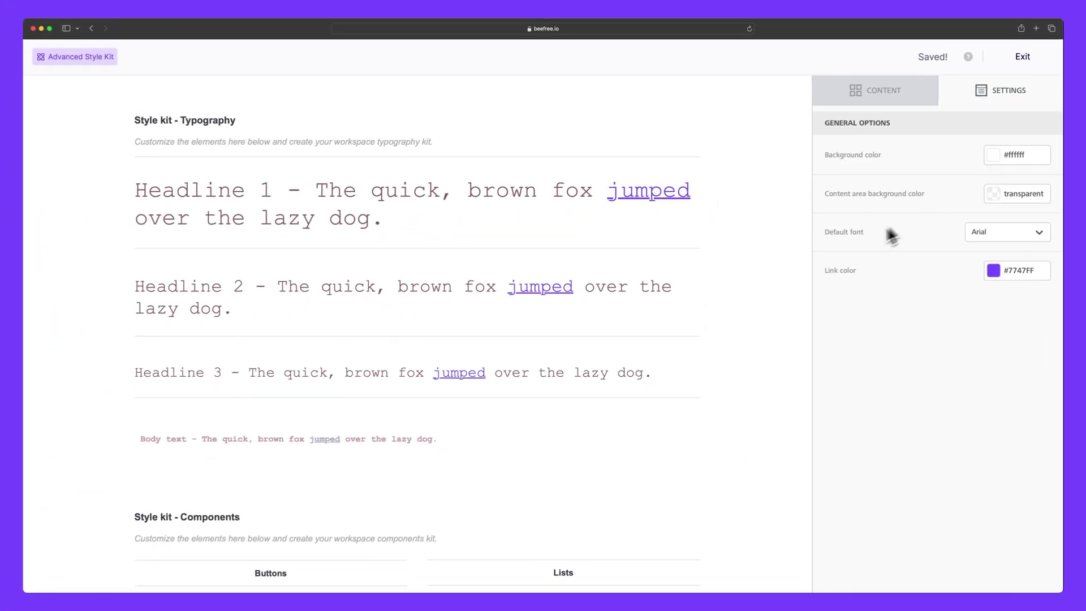
pyautogui.scroll(-4, 768, 277)
pyautogui.scroll(-3, 767, 274)
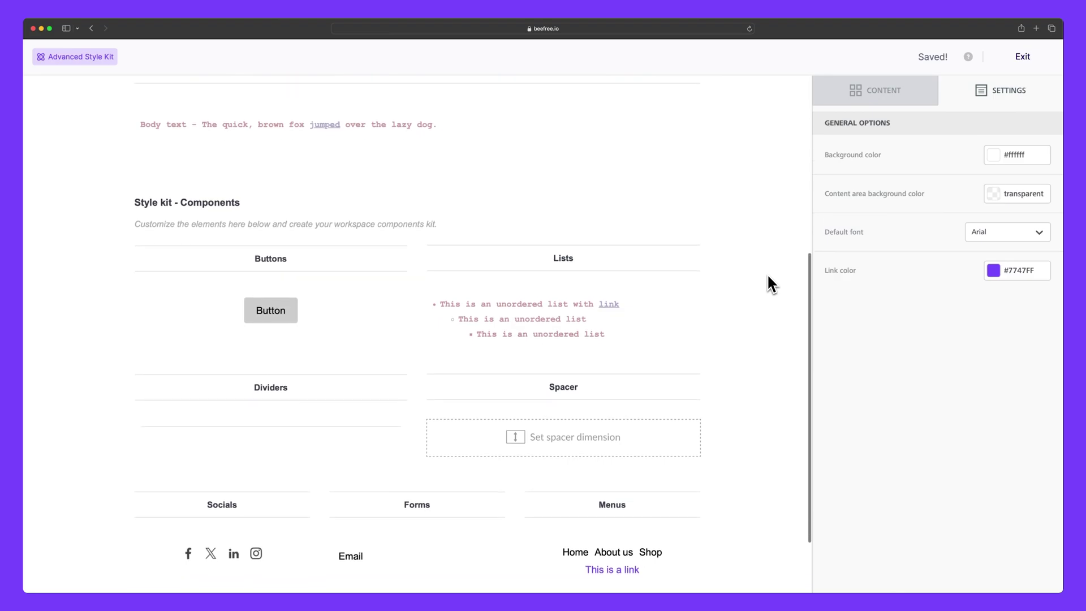
pyautogui.scroll(-2, 767, 273)
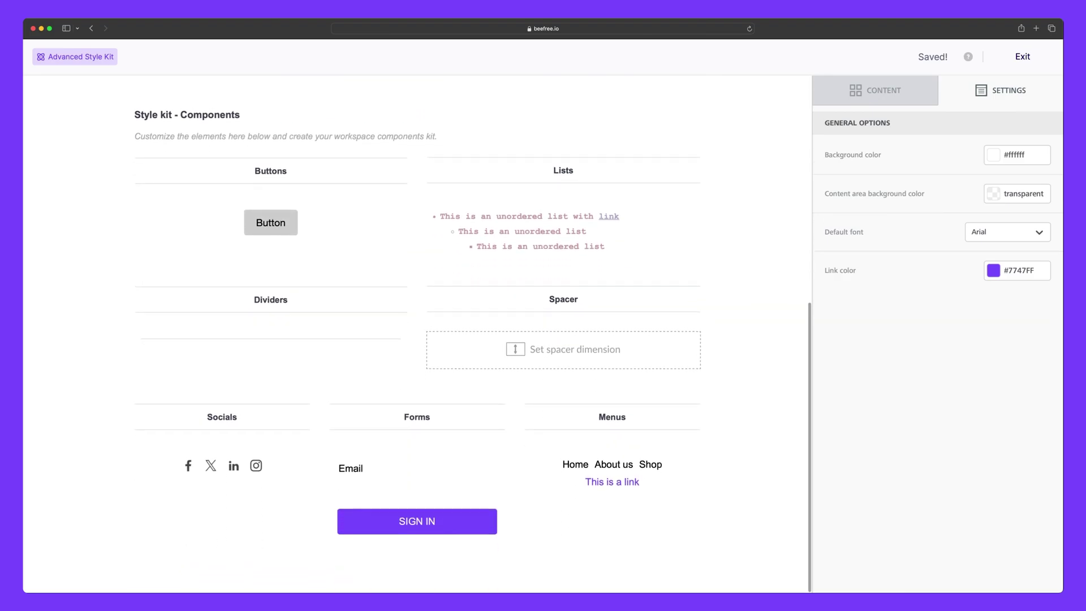
pyautogui.scroll(9, 767, 273)
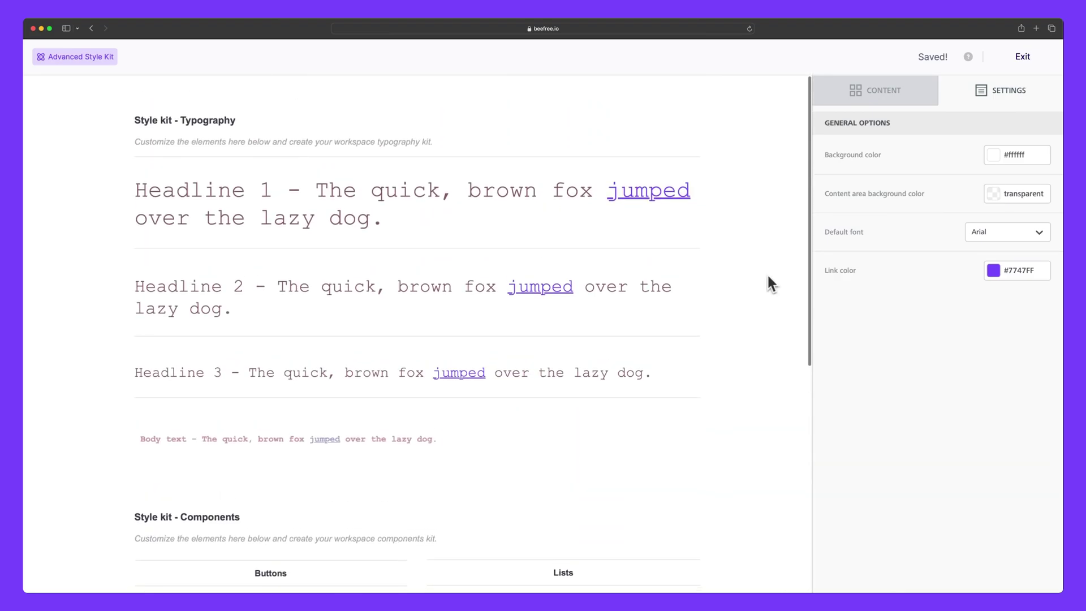